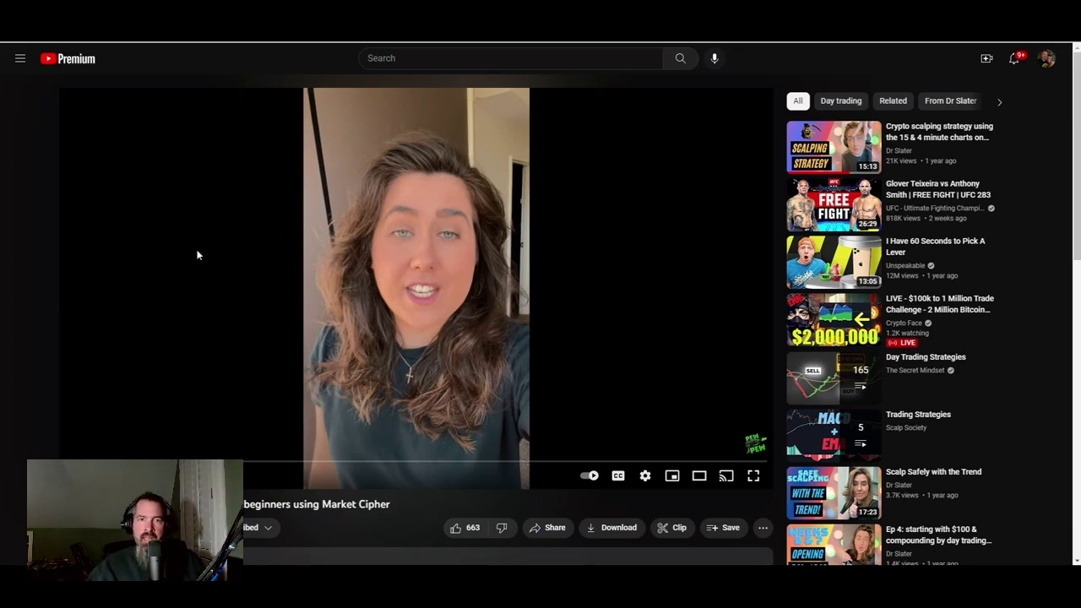
Read the Discord announcement that TradeLab's free Bitget plan is back, then return to the browser.
key("alt+Tab")
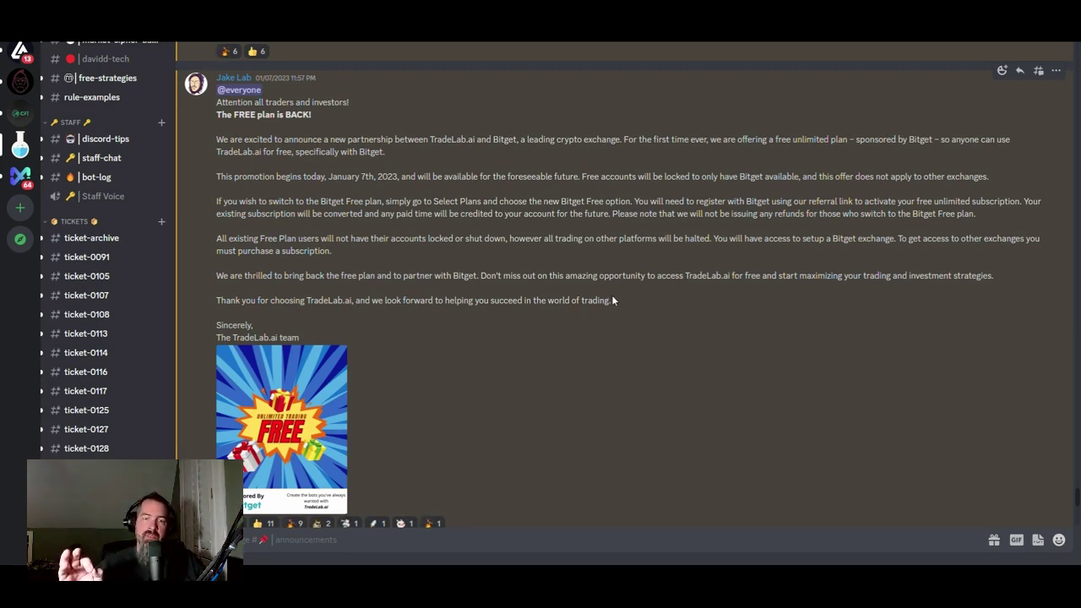
left_click(572, 515)
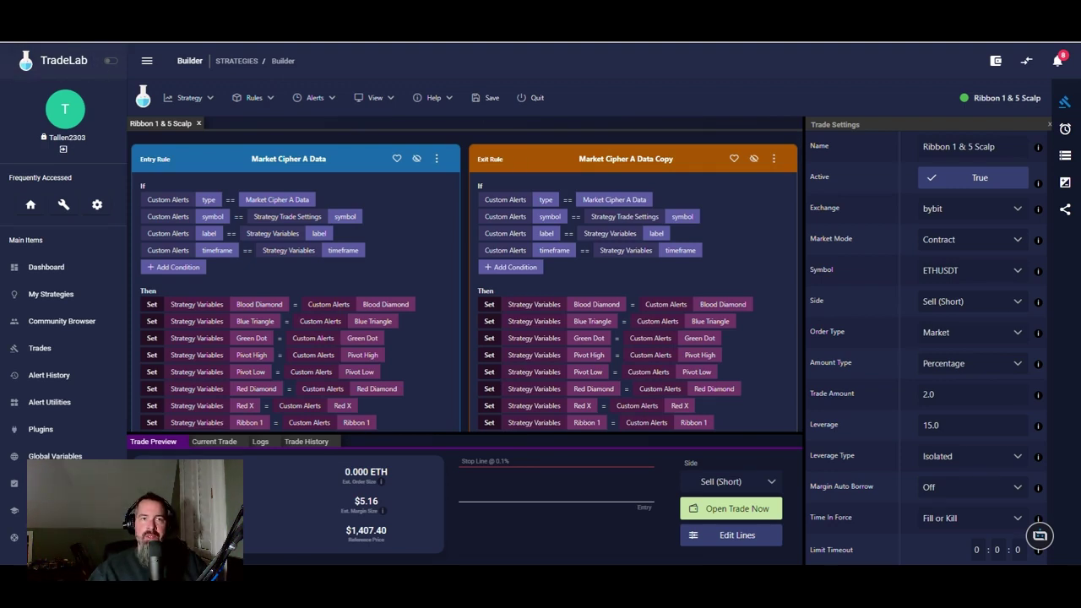
Switch to the Market Cipher beginners tutorial and skip ahead to the chart demonstration.
key("alt+Tab")
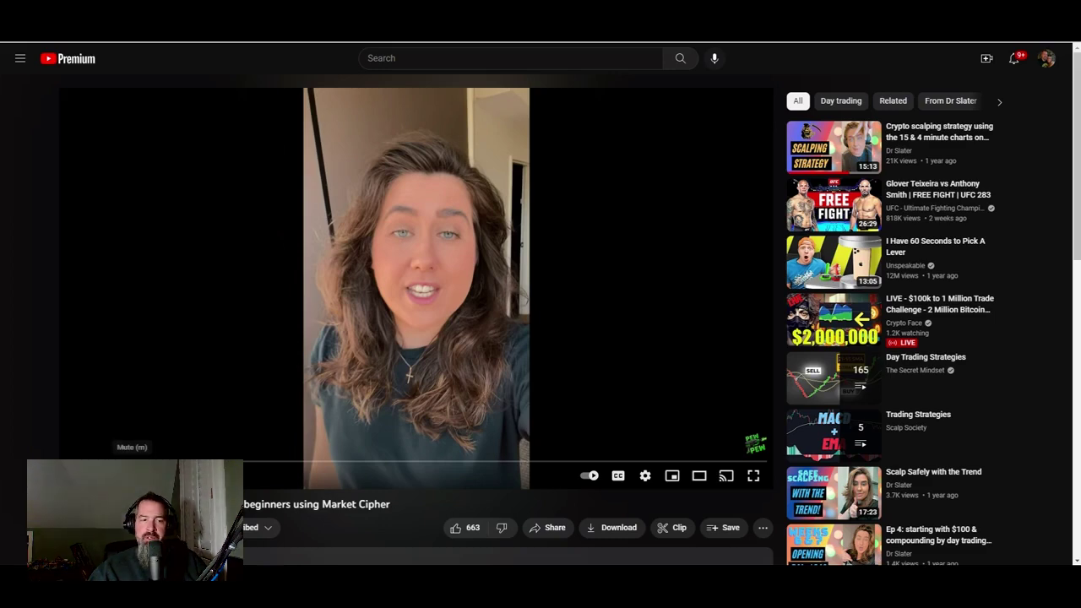
left_click_drag(128, 462, 128, 462)
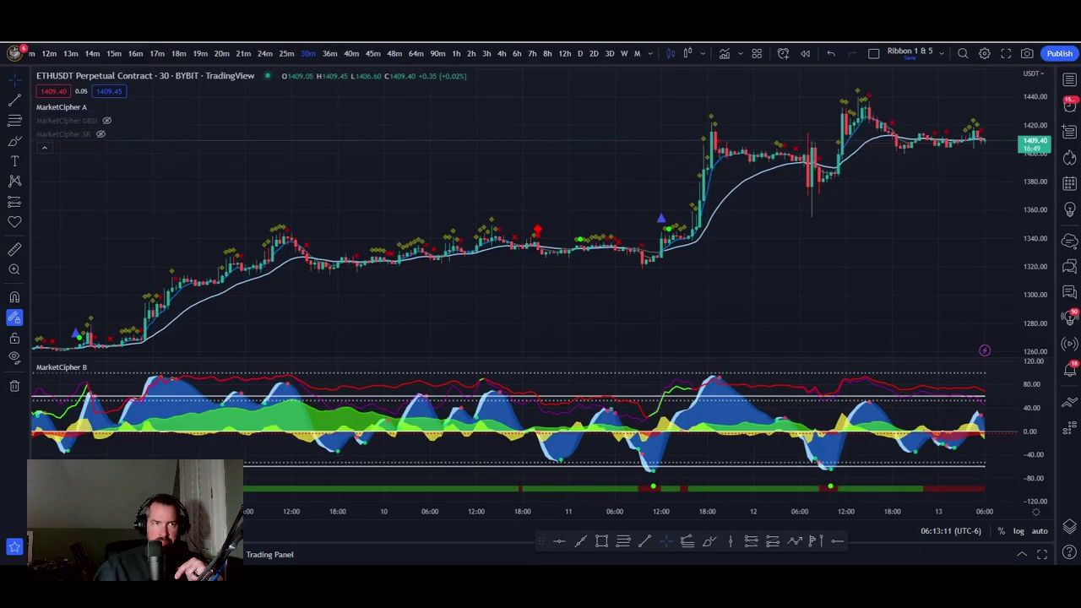
Confirm MarketCipher A shows only Ribbon 1 and Ribbon 5 on the ETHUSDT 4-minute chart.
scroll(755, 197, "up", 2)
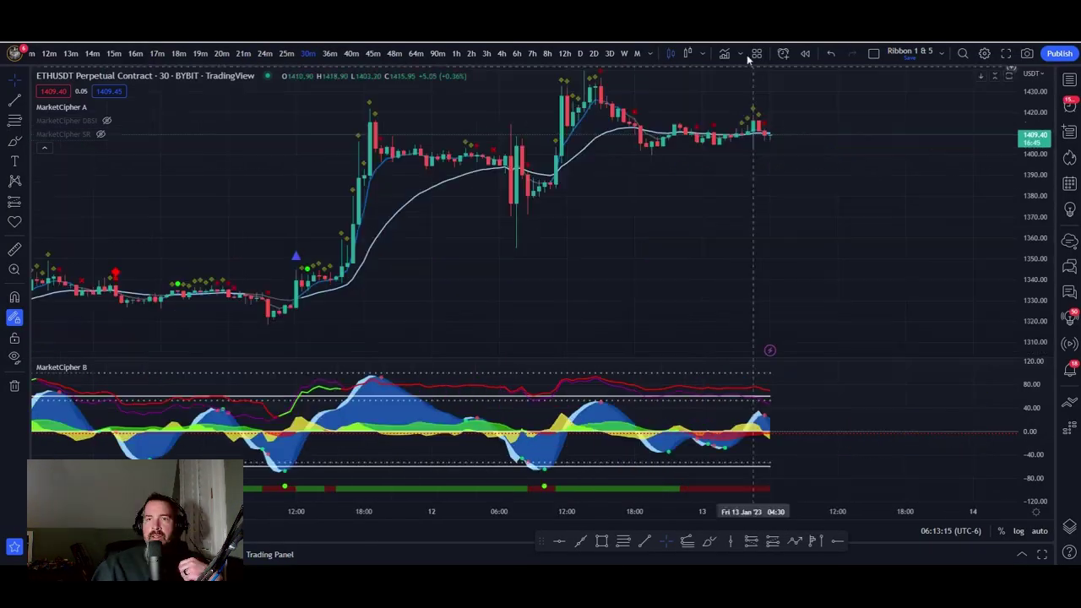
scroll(513, 197, "up", 2)
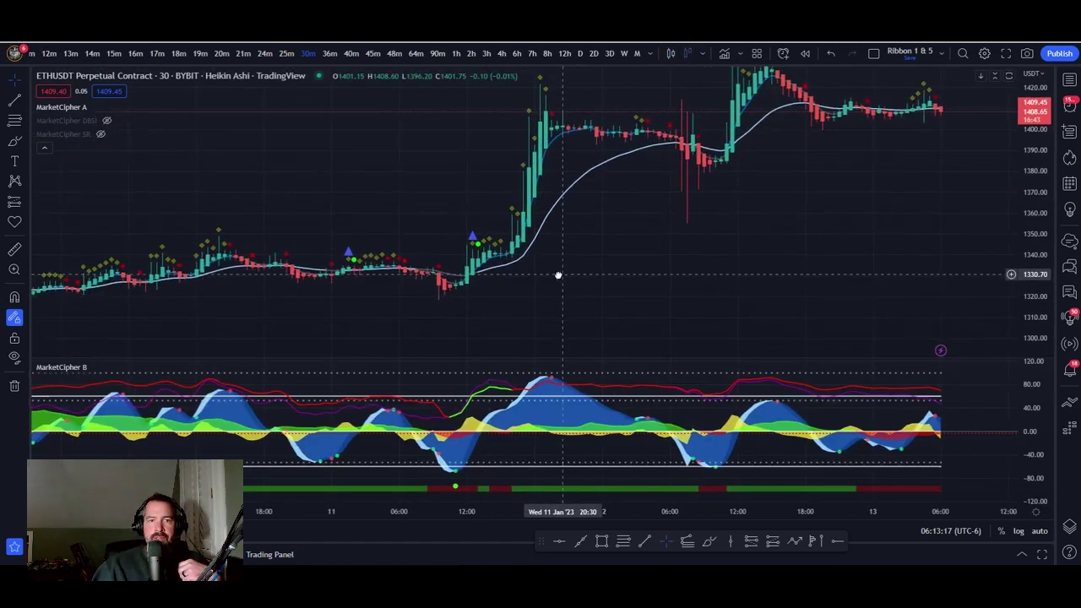
left_click_drag(560, 273, 476, 270)
left_click(114, 107)
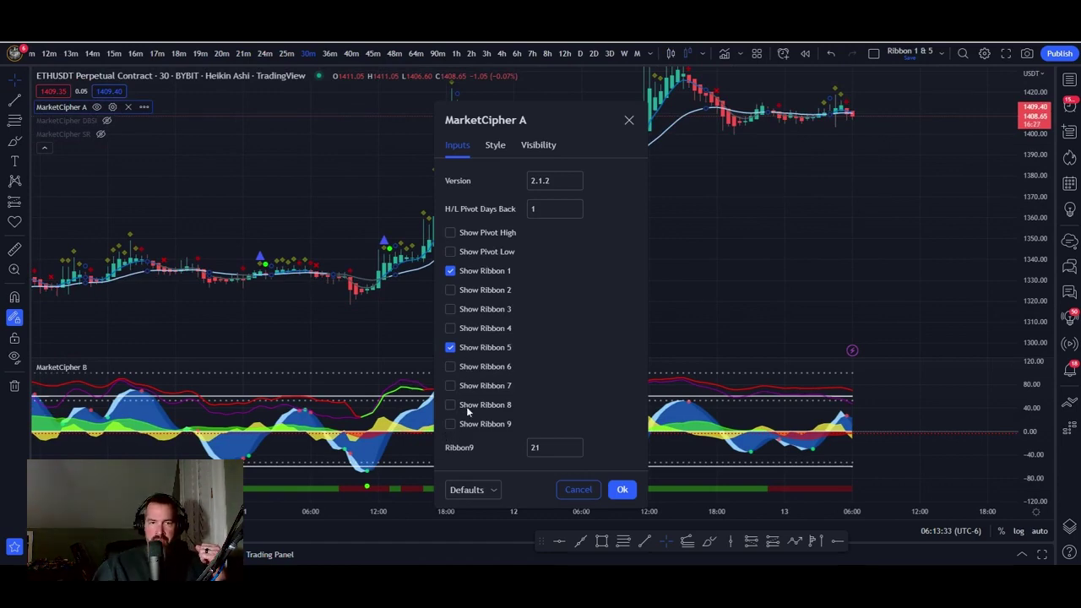
left_click(623, 490)
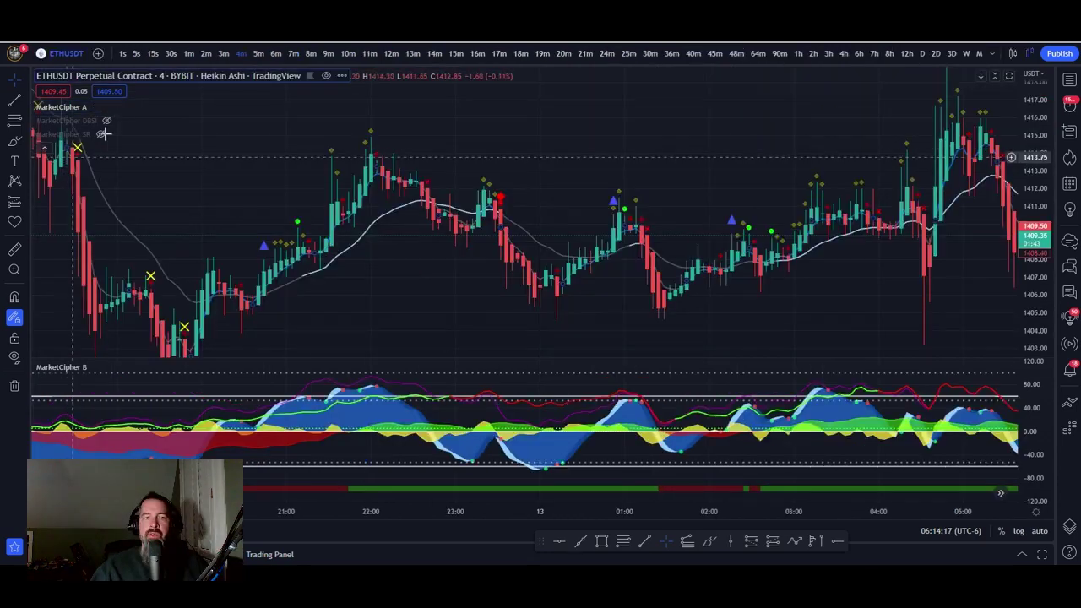
scroll(314, 301, "left", 3)
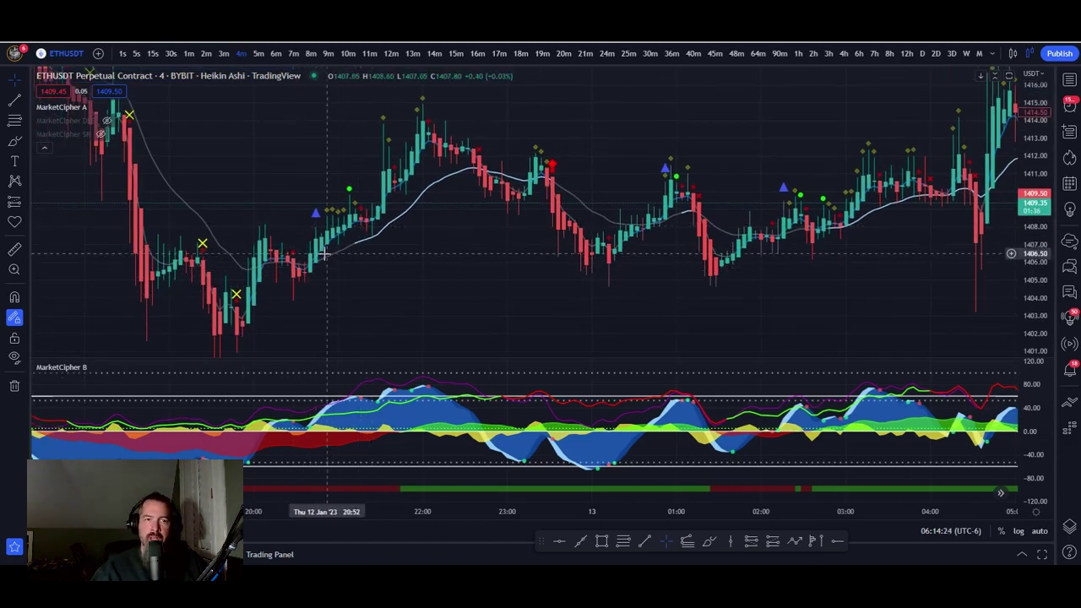
left_click(24, 201)
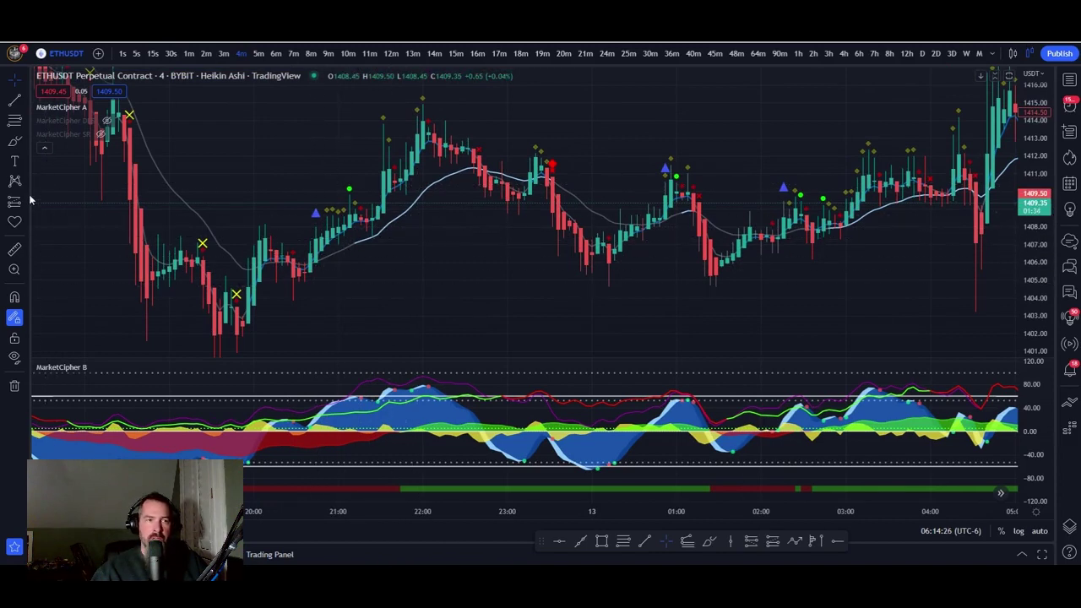
Place a long at the blue triangle with a 0.05% stop and ~0.29% target (risk/reward 6.23).
left_click(316, 252)
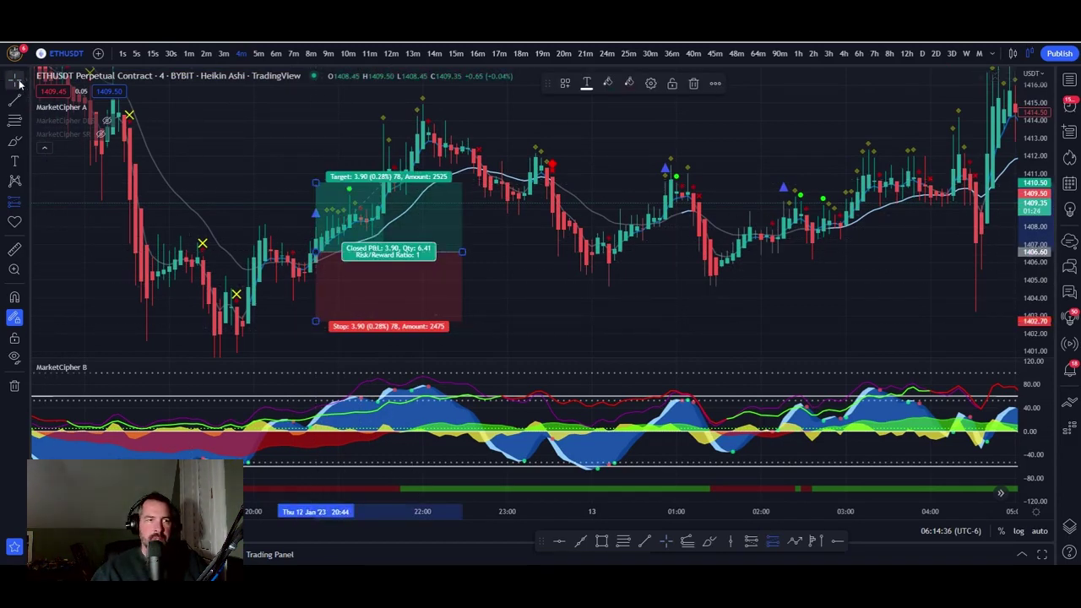
left_click_drag(315, 323, 316, 268)
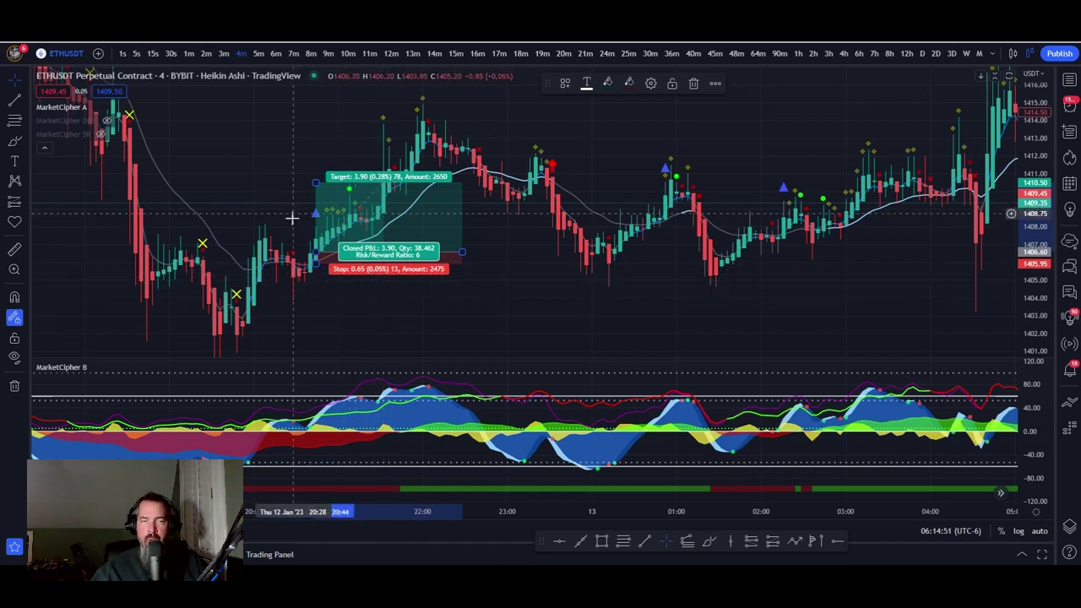
left_click_drag(315, 182, 315, 171)
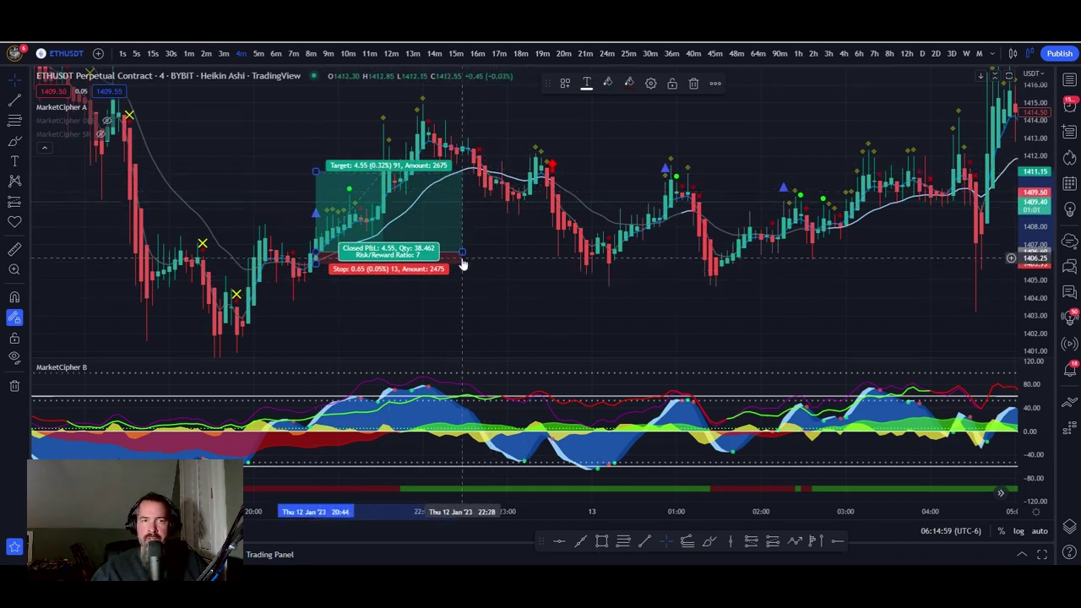
left_click_drag(463, 251, 530, 248)
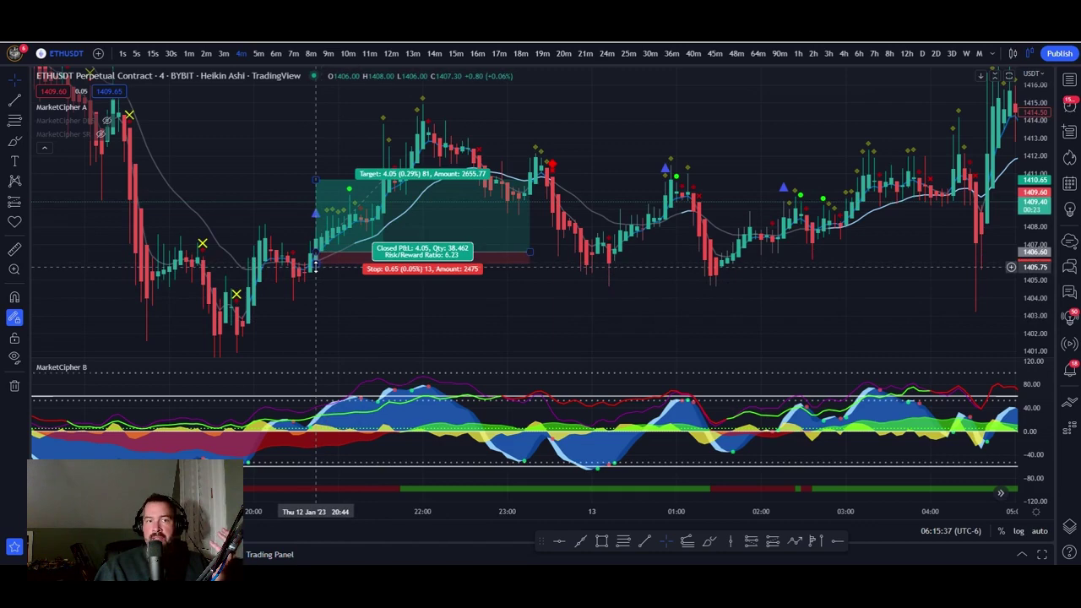
left_click_drag(597, 309, 420, 304)
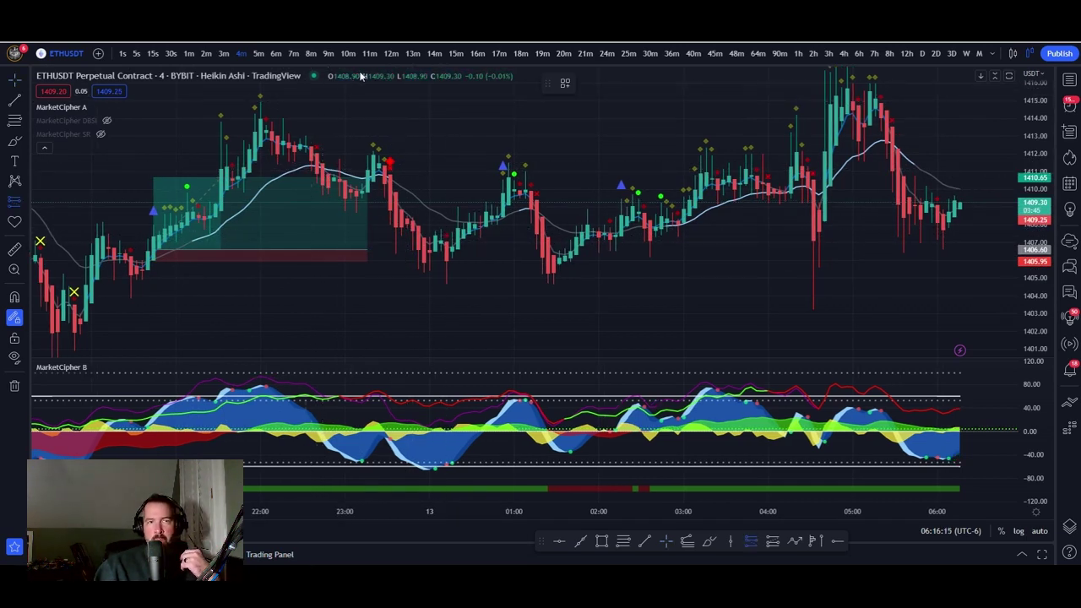
Mark a short at the red diamond with a 0.70 stop and 1.80 target (risk/reward 2.57).
left_click(325, 76)
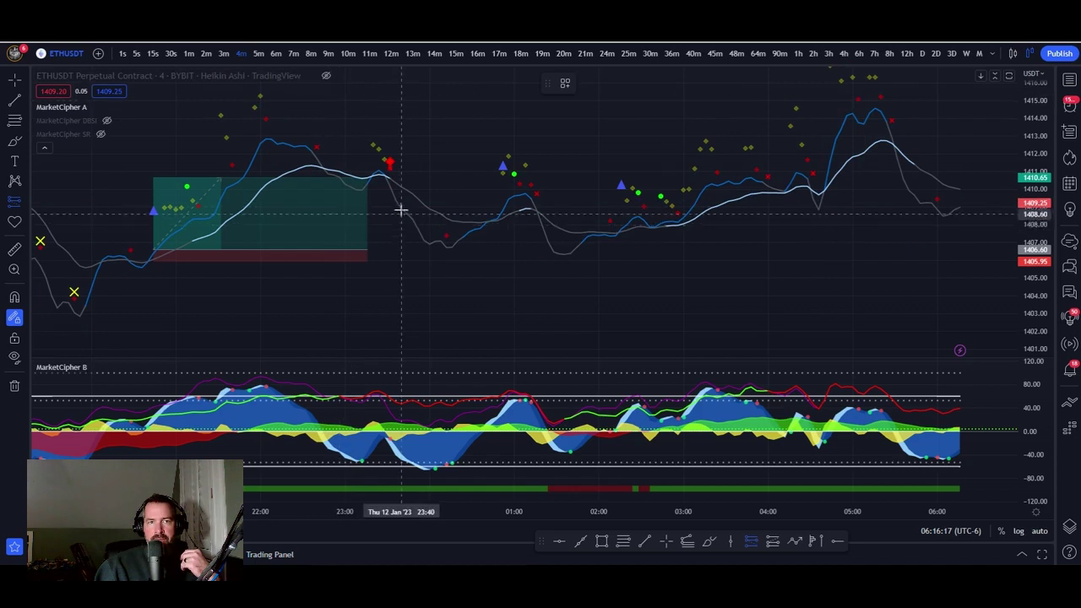
left_click(390, 187)
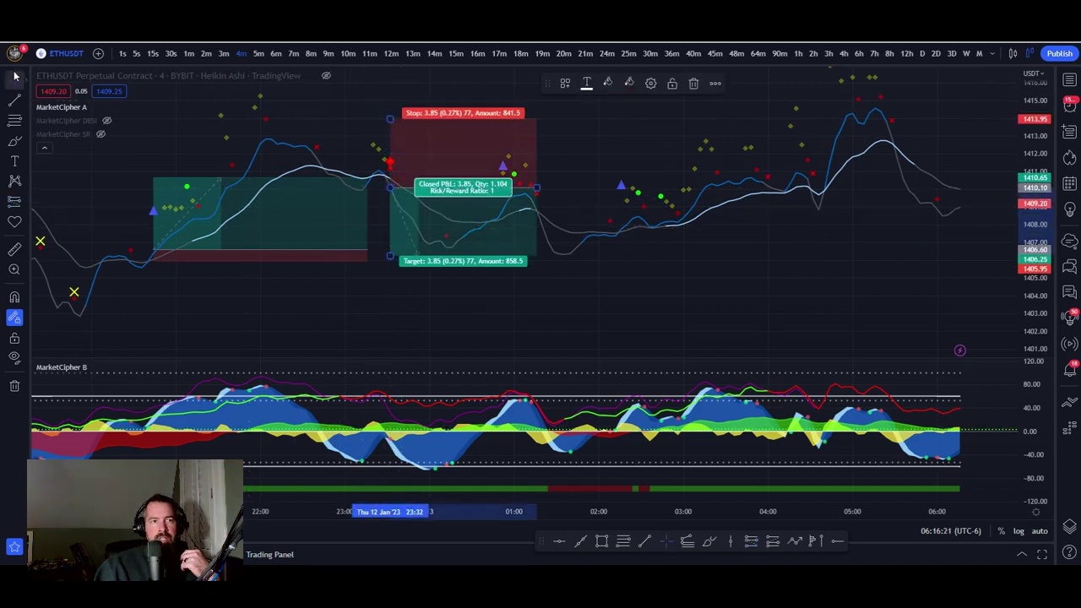
left_click(326, 75)
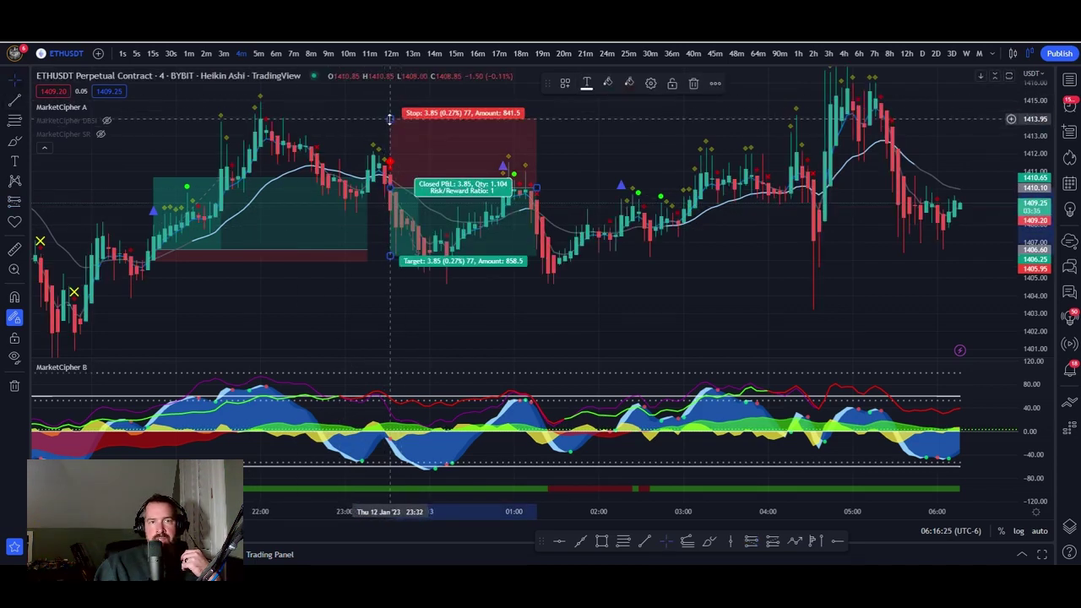
left_click_drag(387, 119, 390, 176)
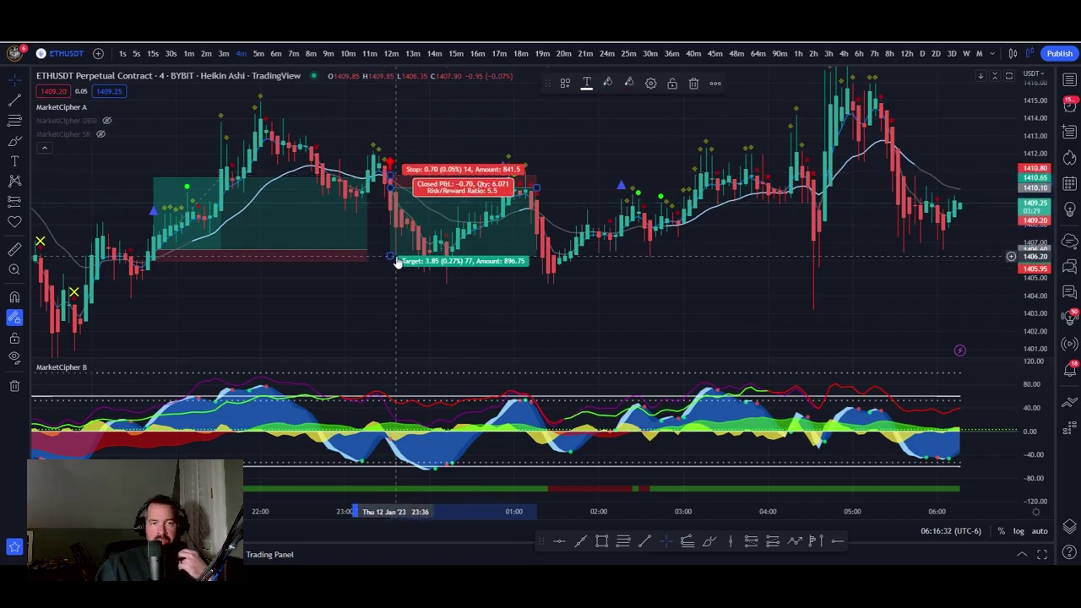
left_click_drag(398, 262, 466, 230)
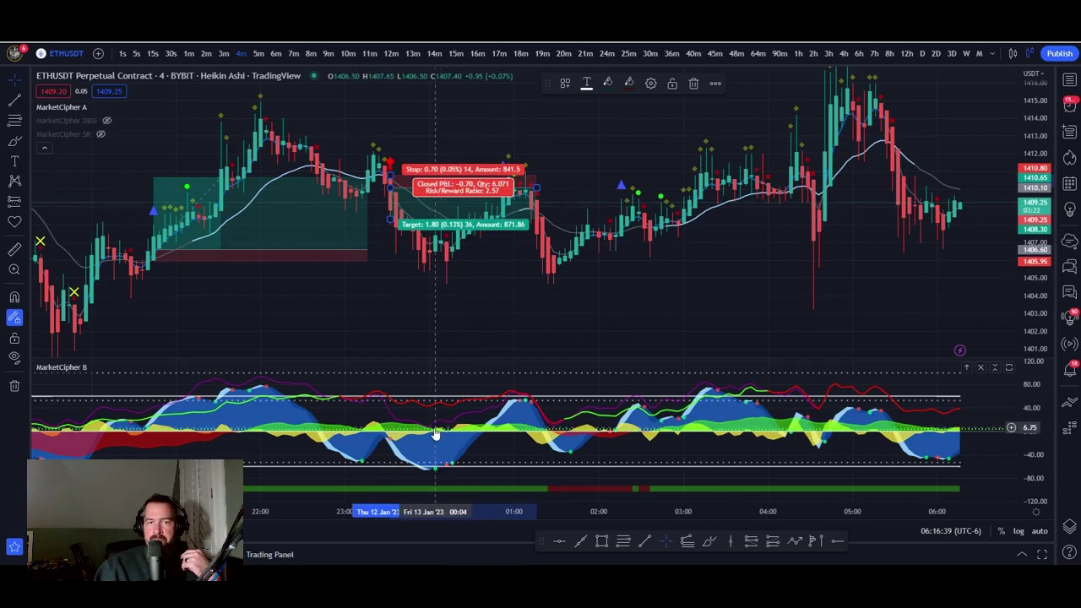
left_click(465, 290)
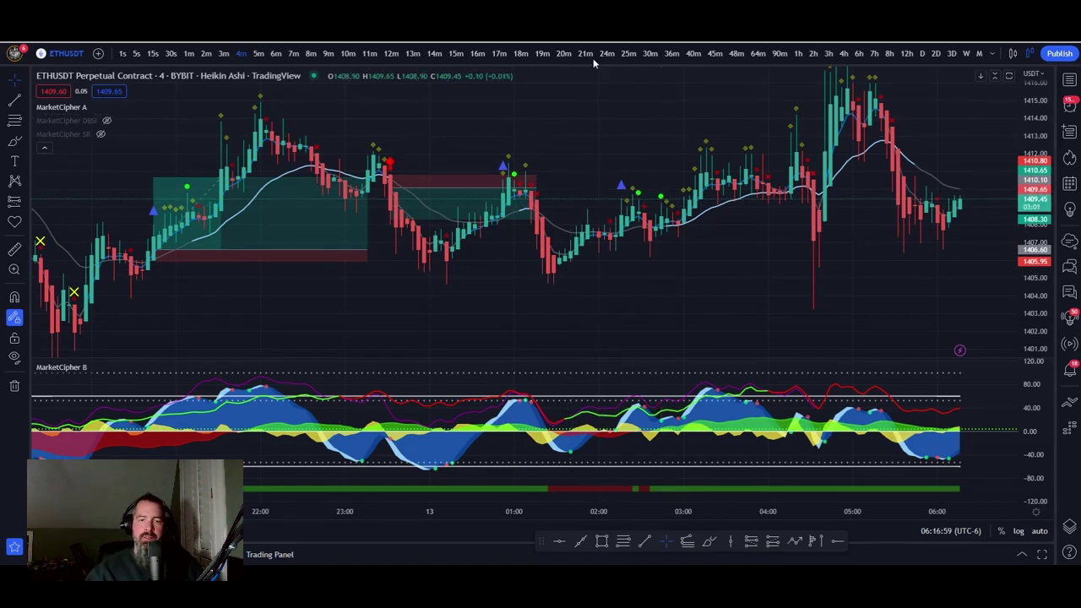
Switch to the Market Cipher video about confirming confident trades.
key("alt+Tab")
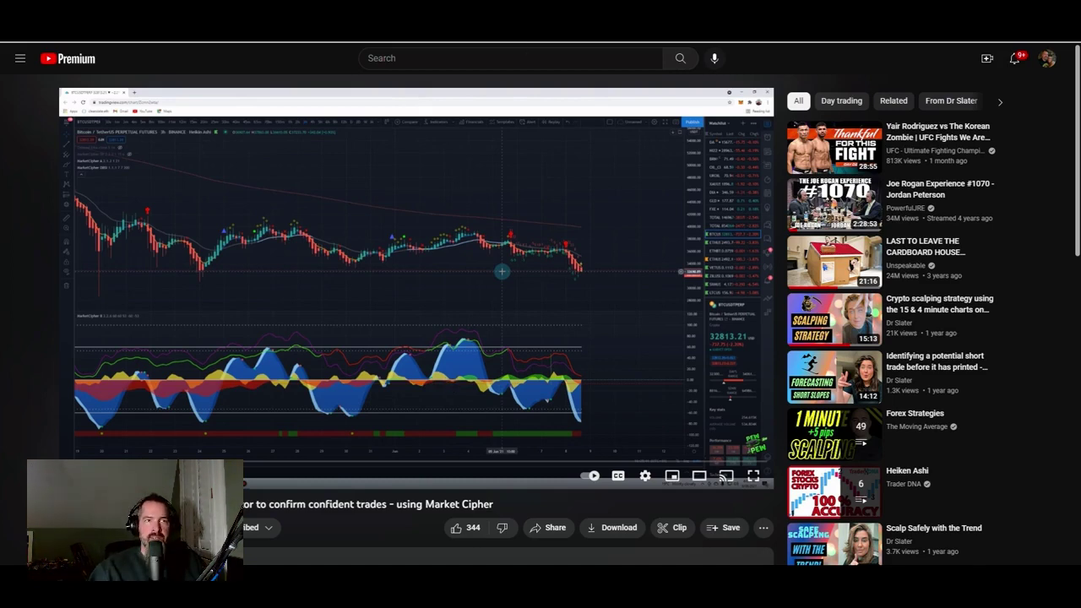
key("alt+Tab")
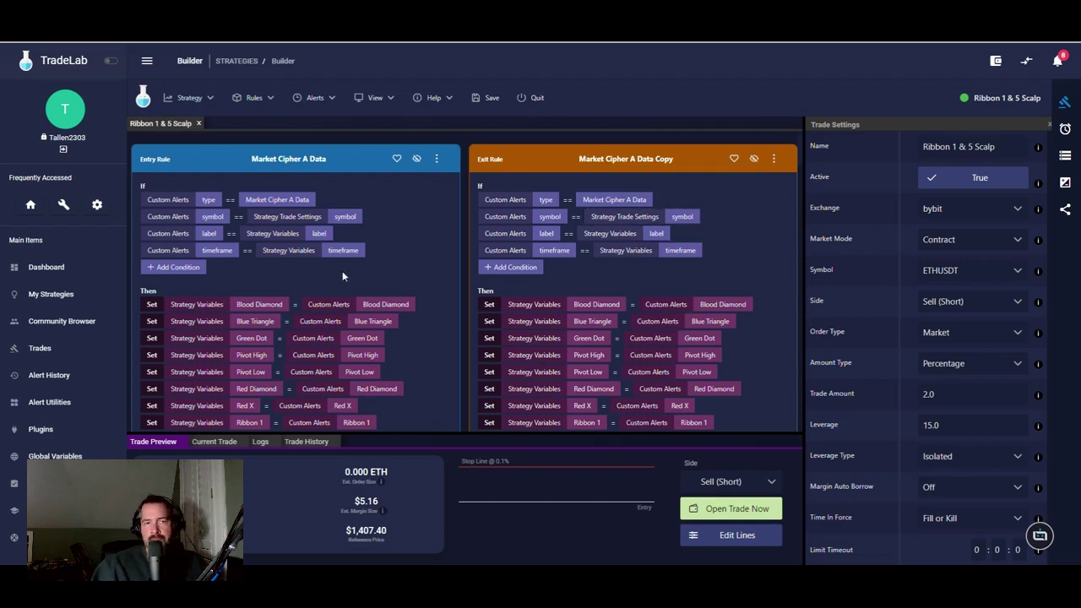
scroll(403, 285, "down", 1)
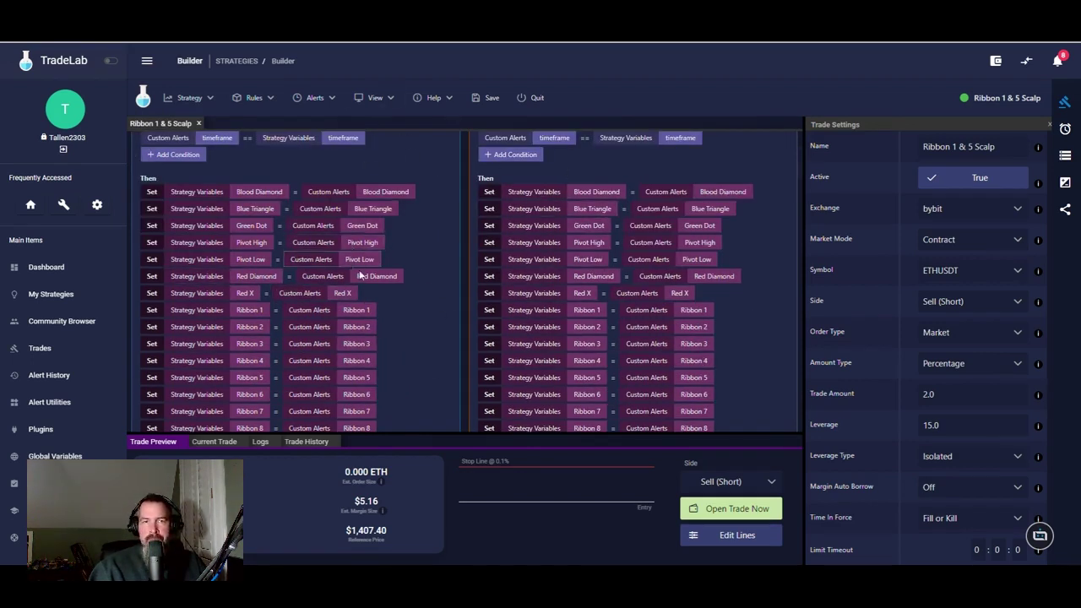
scroll(359, 275, "down", 3)
scroll(419, 269, "down", 2)
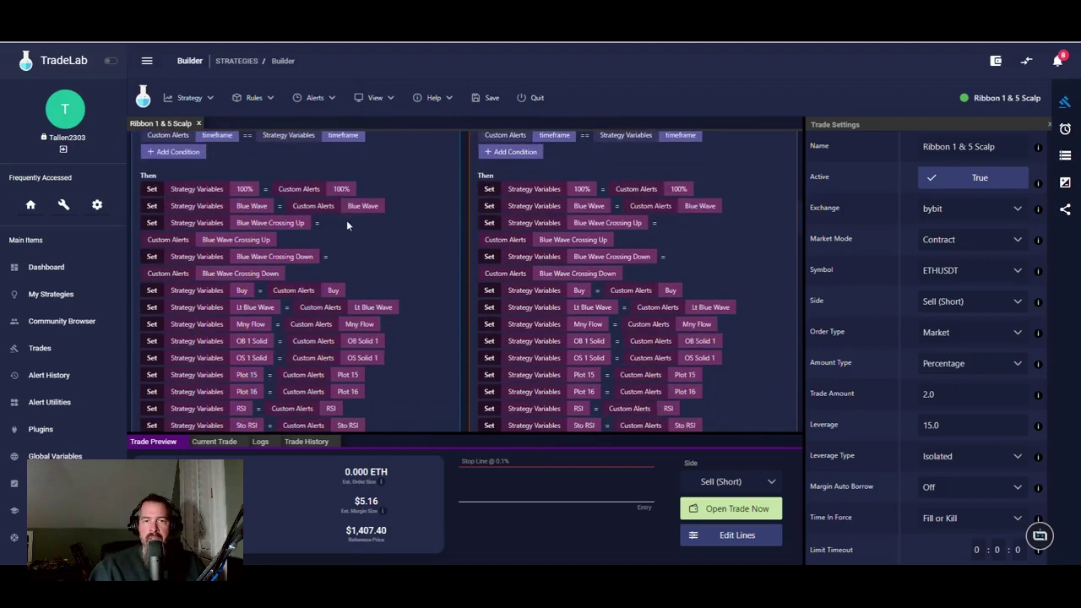
scroll(462, 260, "down", 2)
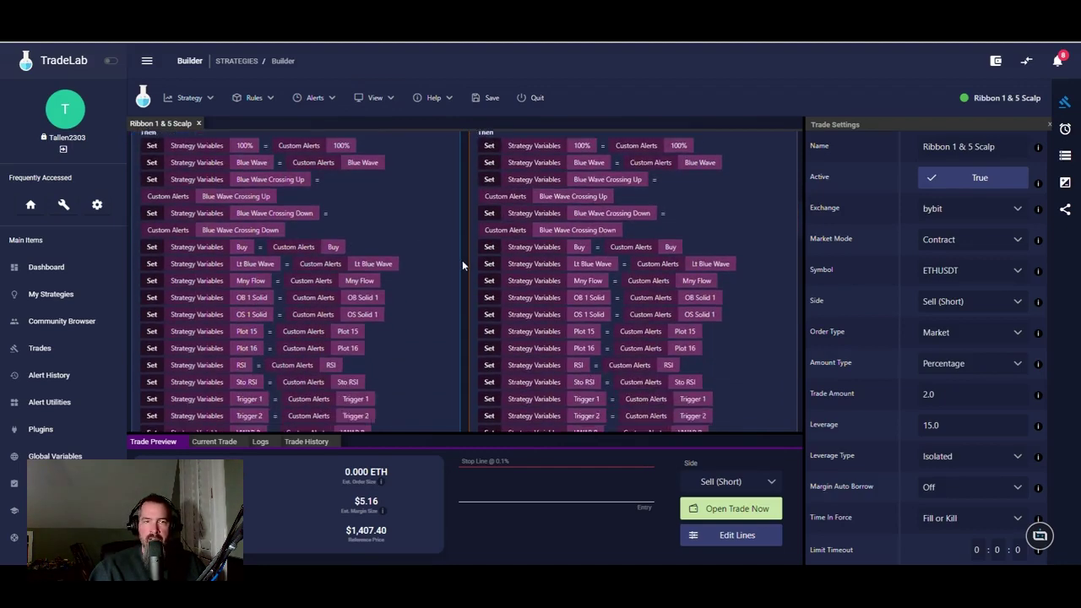
scroll(375, 304, "down", 3)
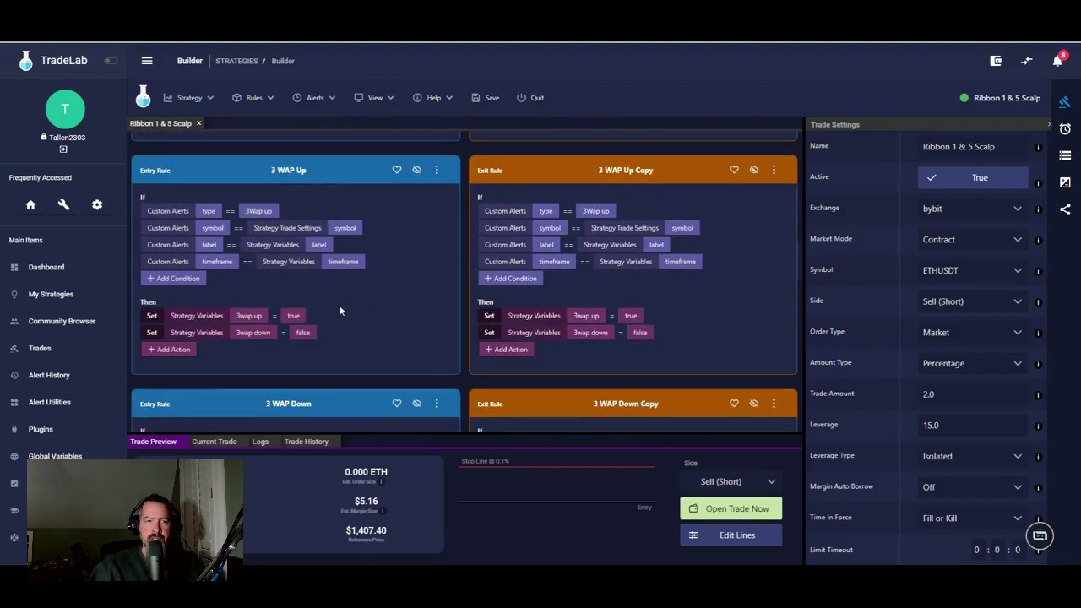
scroll(322, 338, "up", 3)
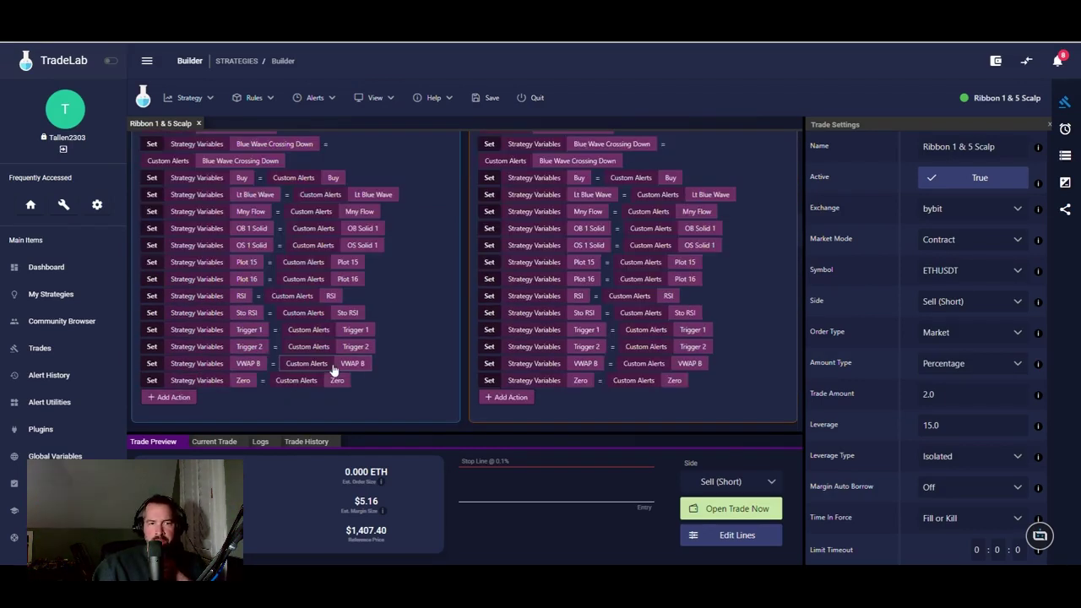
scroll(341, 344, "down", 3)
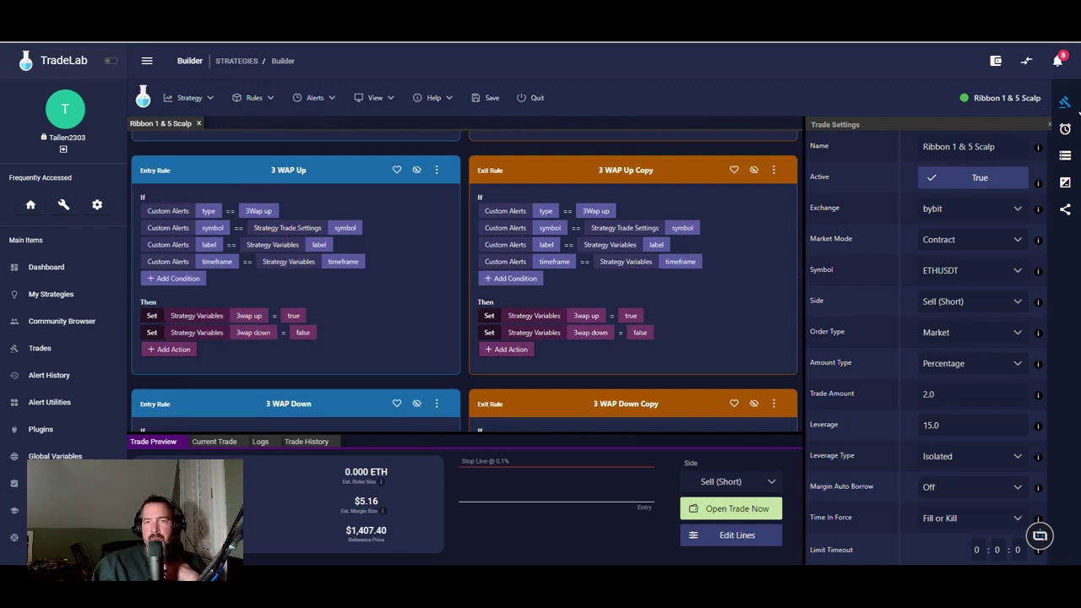
Show the strategy's Alerts panel and scroll through rule cards like 3 WAP Up and Ribbon 1 over 5.
left_click(1066, 128)
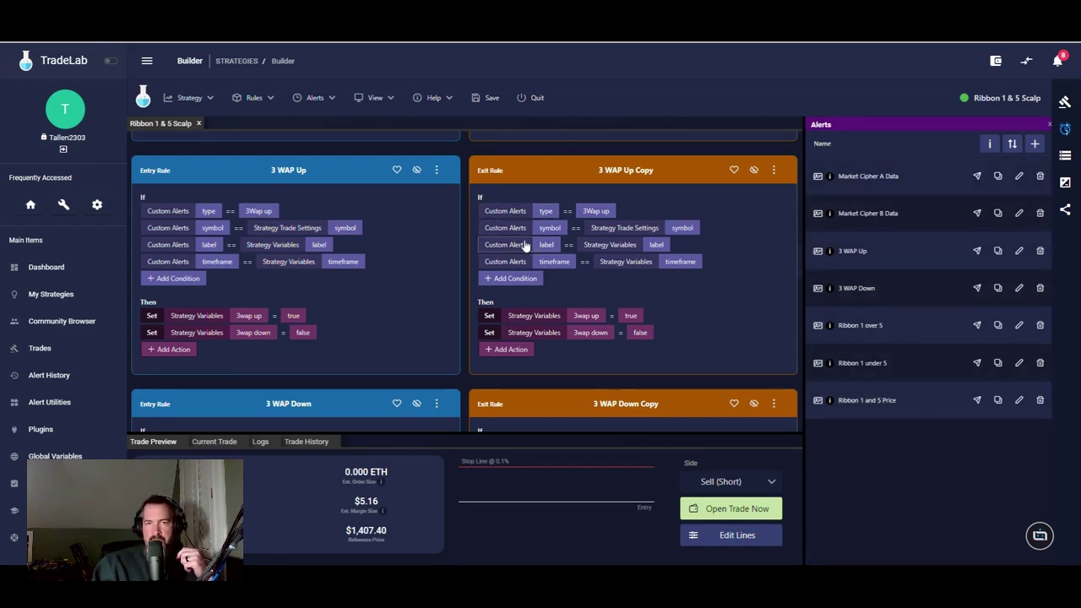
scroll(375, 255, "down", 2)
scroll(522, 329, "down", 2)
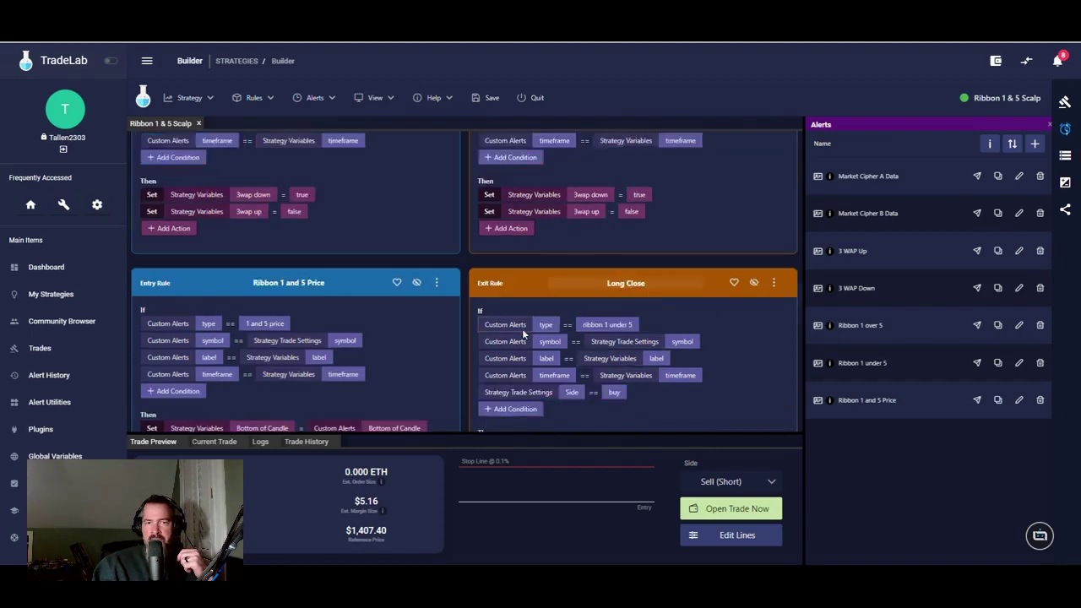
scroll(377, 331, "down", 2)
scroll(378, 332, "up", 1)
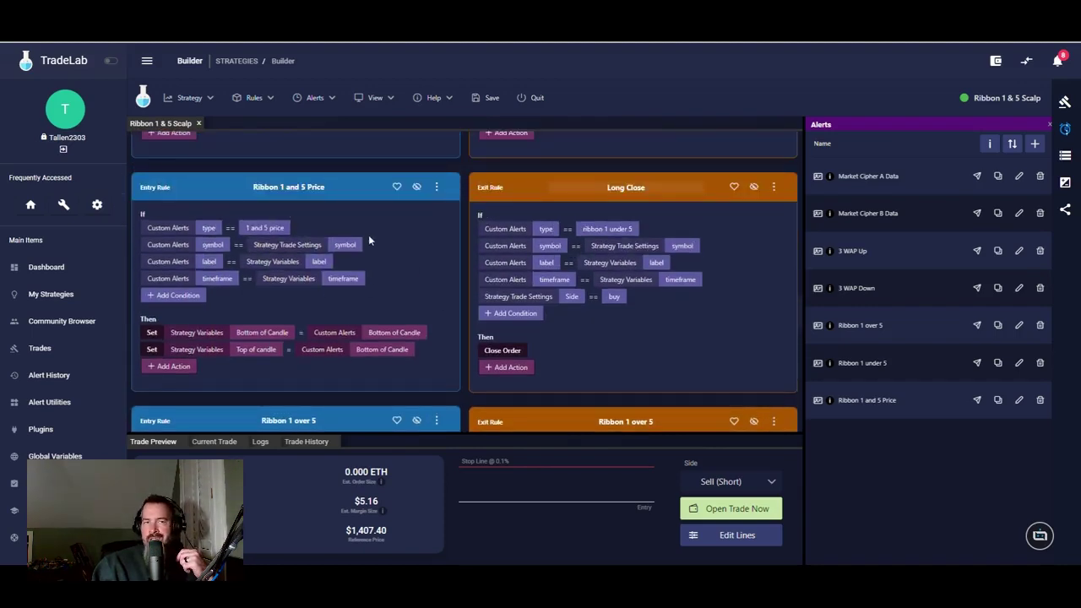
scroll(327, 287, "down", 1)
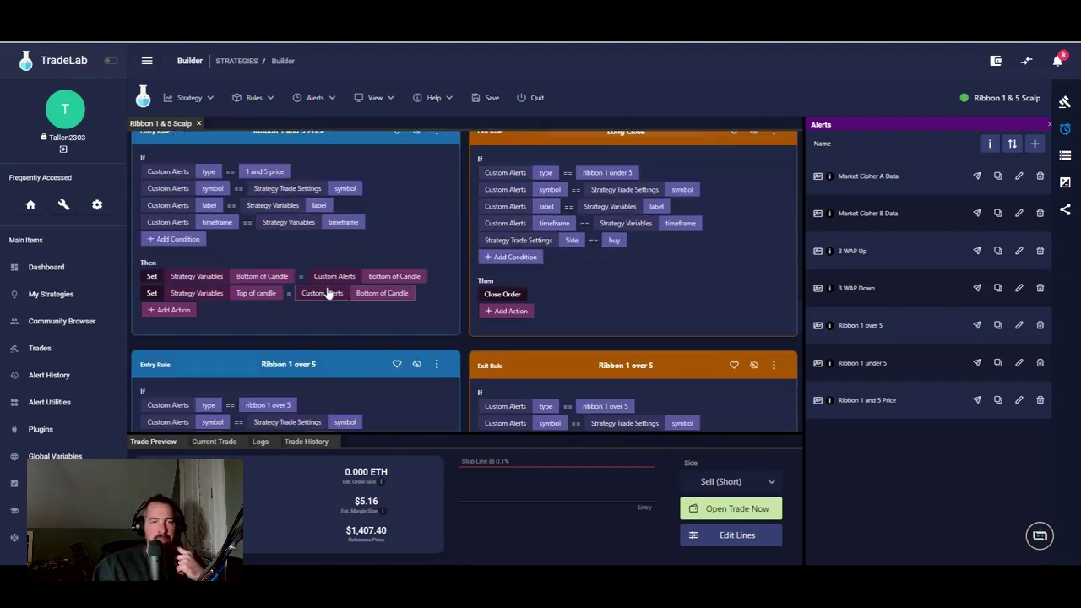
scroll(356, 255, "down", 2)
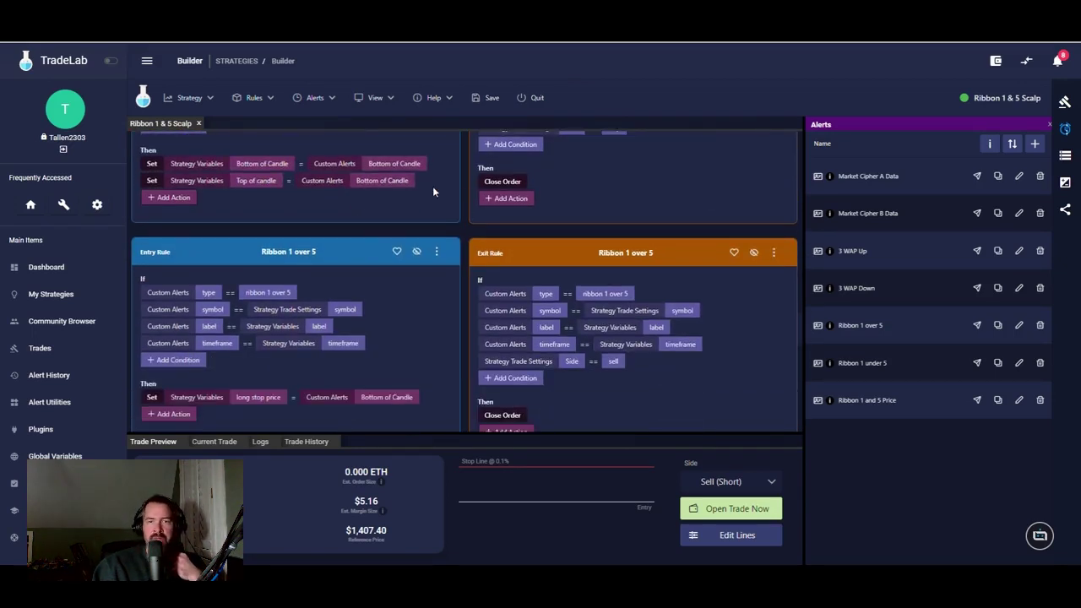
scroll(434, 216, "down", 3)
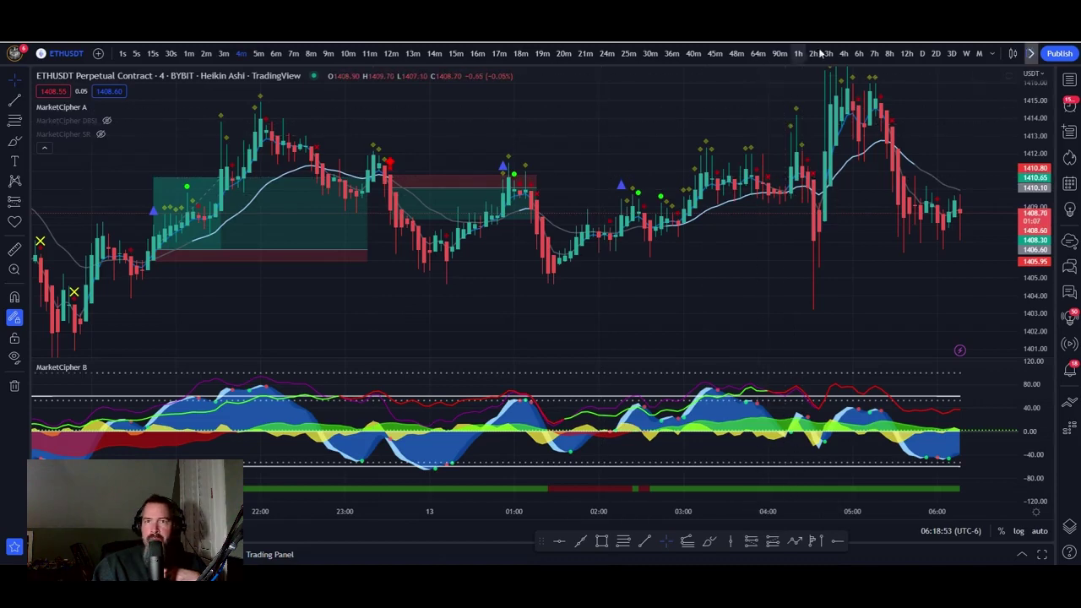
Enlarge the ETHUSDT 4-minute price pane and fit it to the candles, then return to TradeLab.
left_click(828, 54)
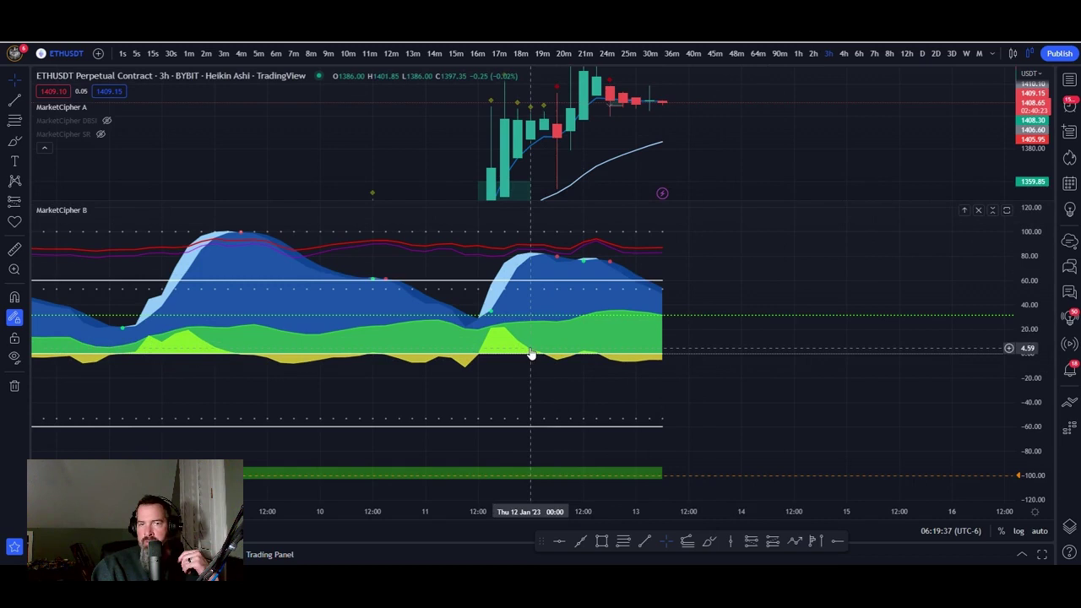
left_click(240, 53)
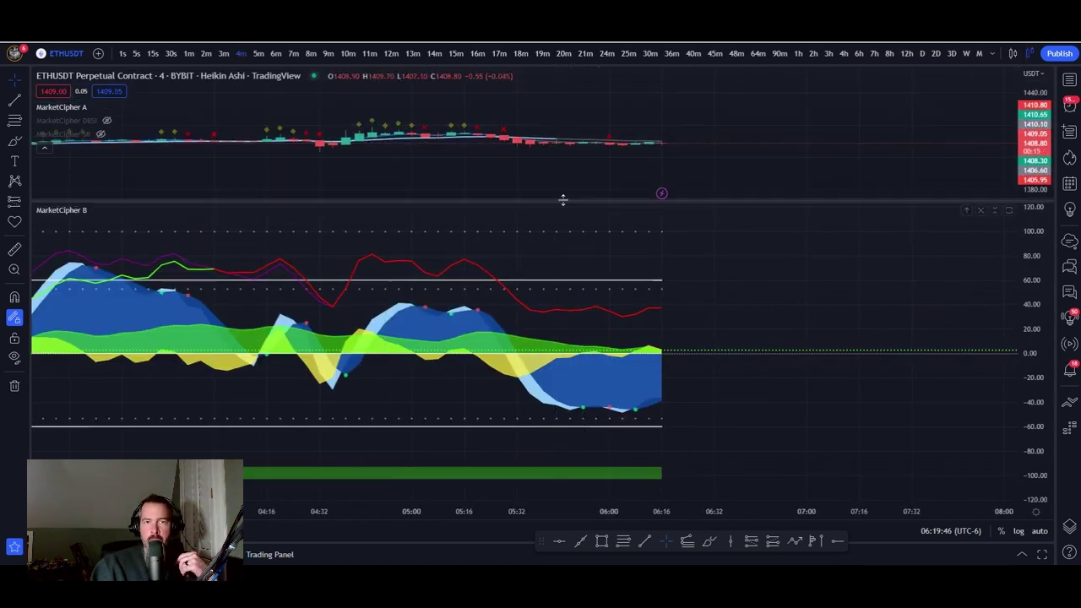
left_click_drag(563, 199, 570, 353)
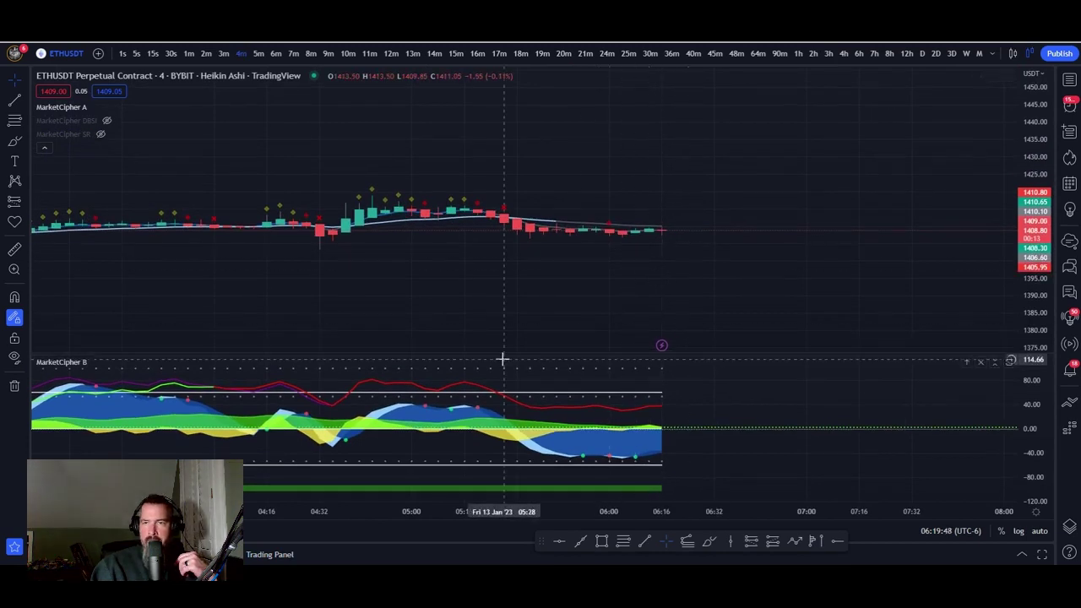
double_click(1032, 332)
left_click_drag(518, 218, 550, 217)
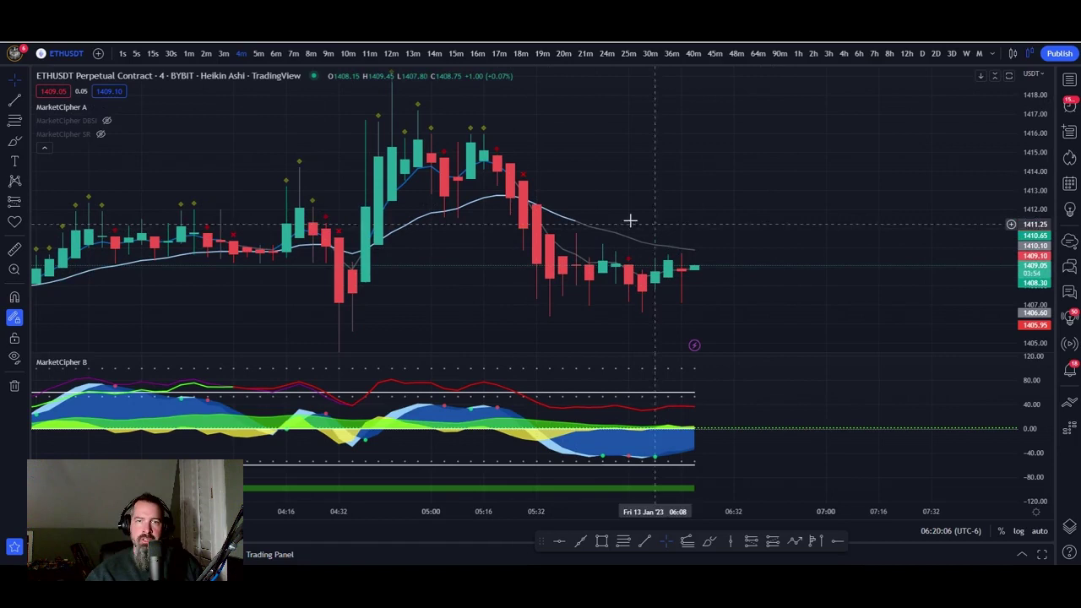
key("alt+Tab")
scroll(522, 297, "up", 2)
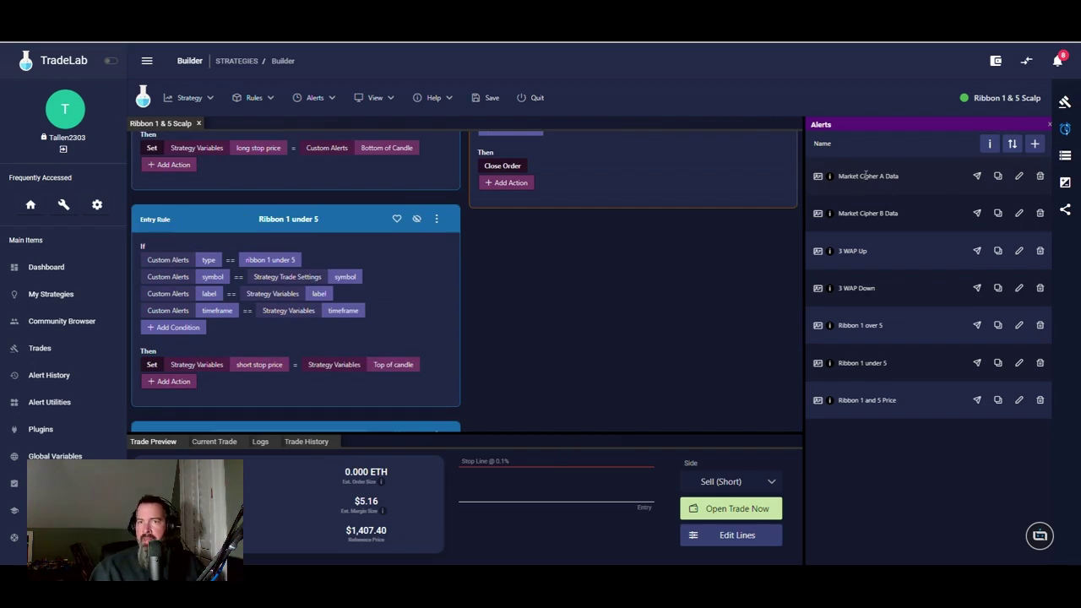
Check the Market Cipher A Data alert and the entry/exit rules, then save Ribbon 1 & 5 Scalp.
left_click(1019, 176)
left_click(209, 259)
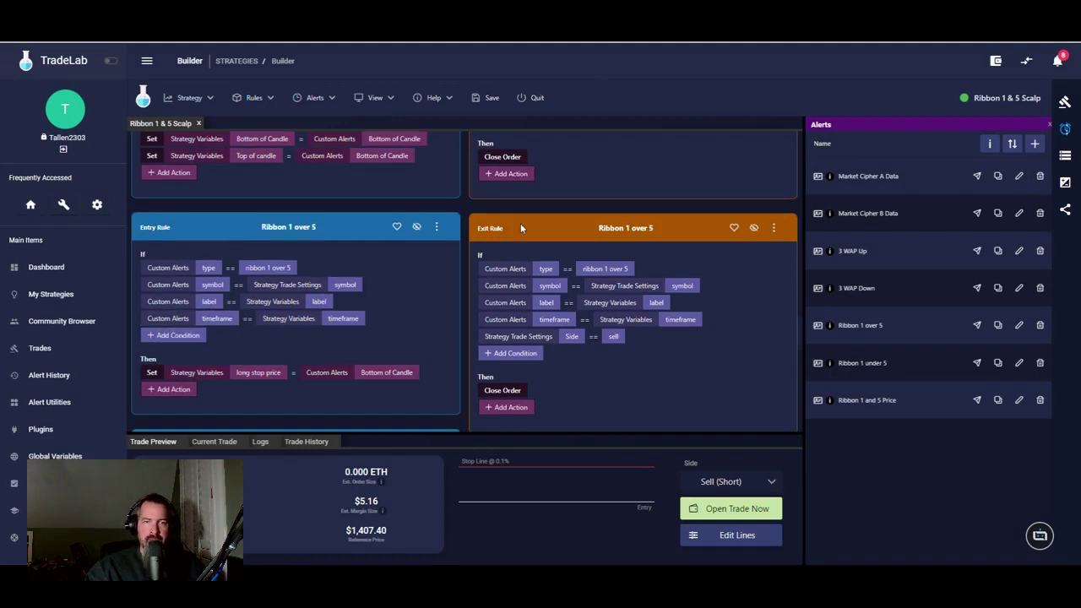
scroll(521, 225, "down", 3)
scroll(516, 233, "down", 10)
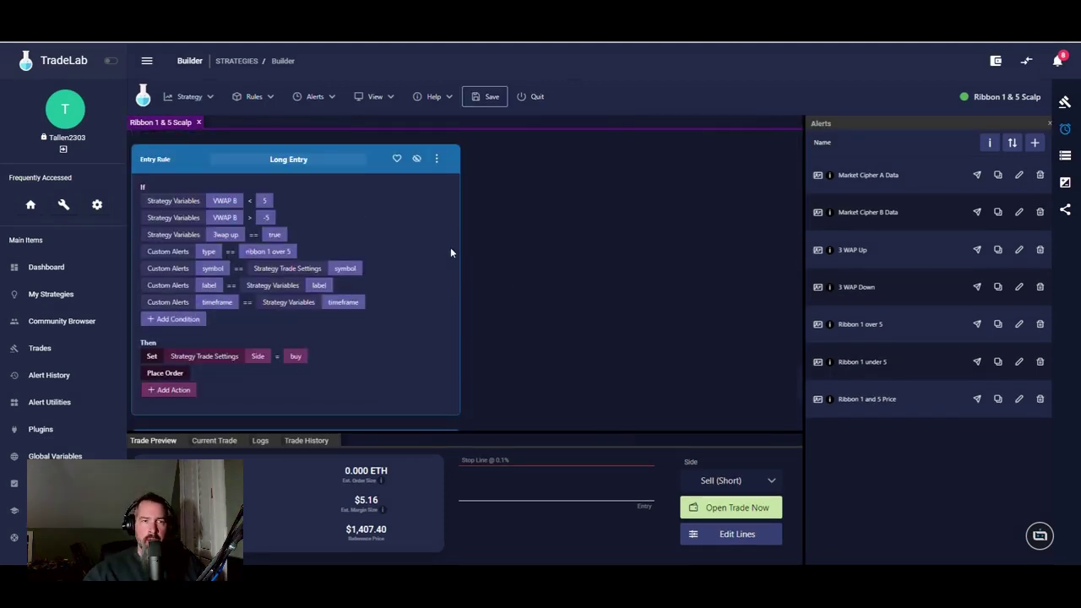
scroll(450, 253, "up", 1)
scroll(449, 267, "down", 1)
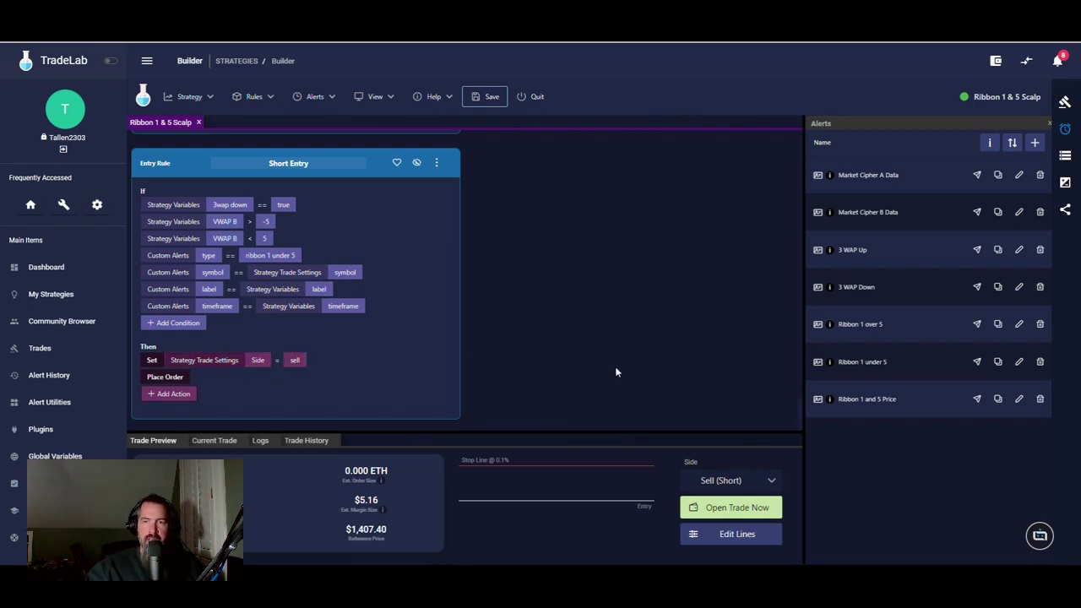
scroll(598, 312, "up", 5)
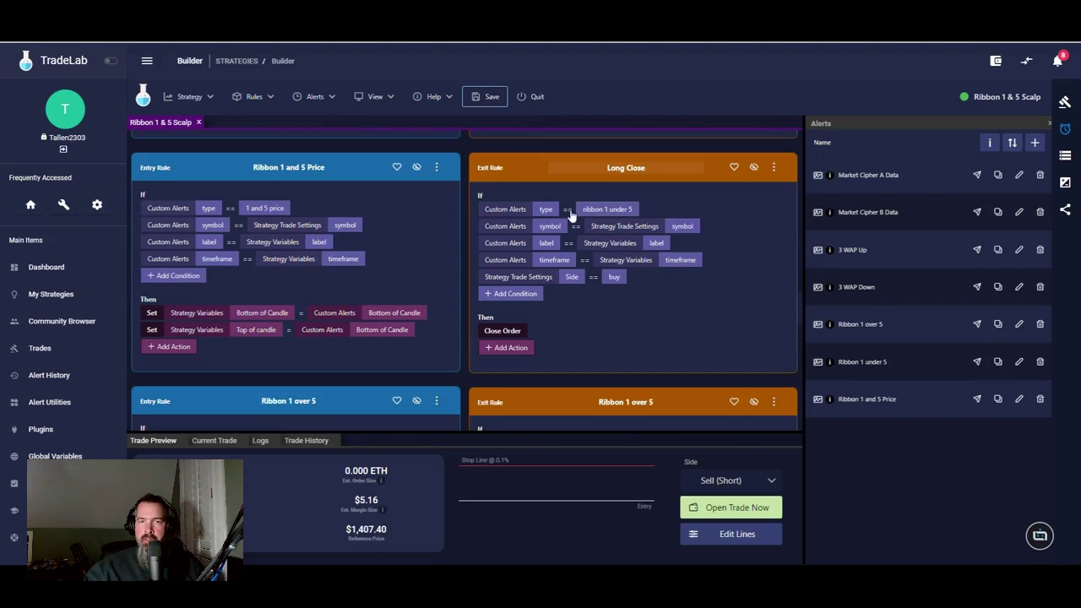
scroll(647, 258, "down", 3)
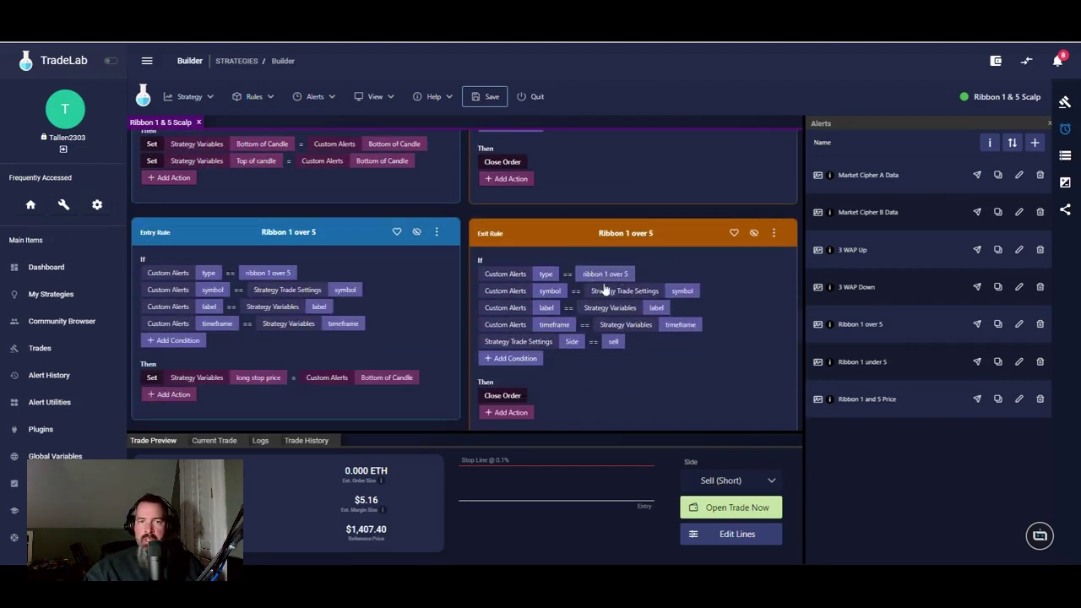
scroll(665, 297, "down", 2)
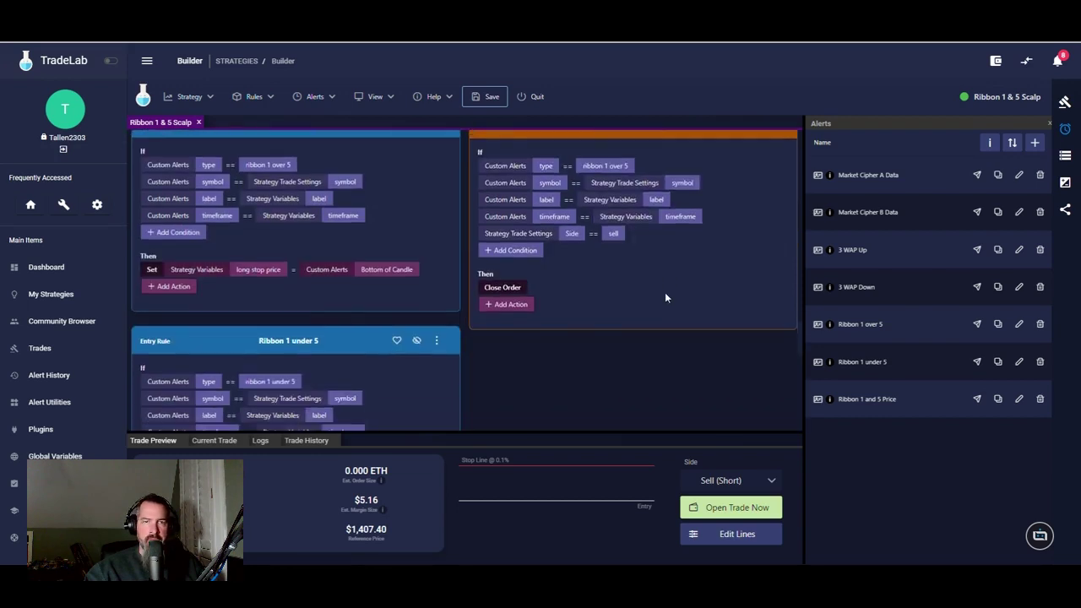
left_click(482, 97)
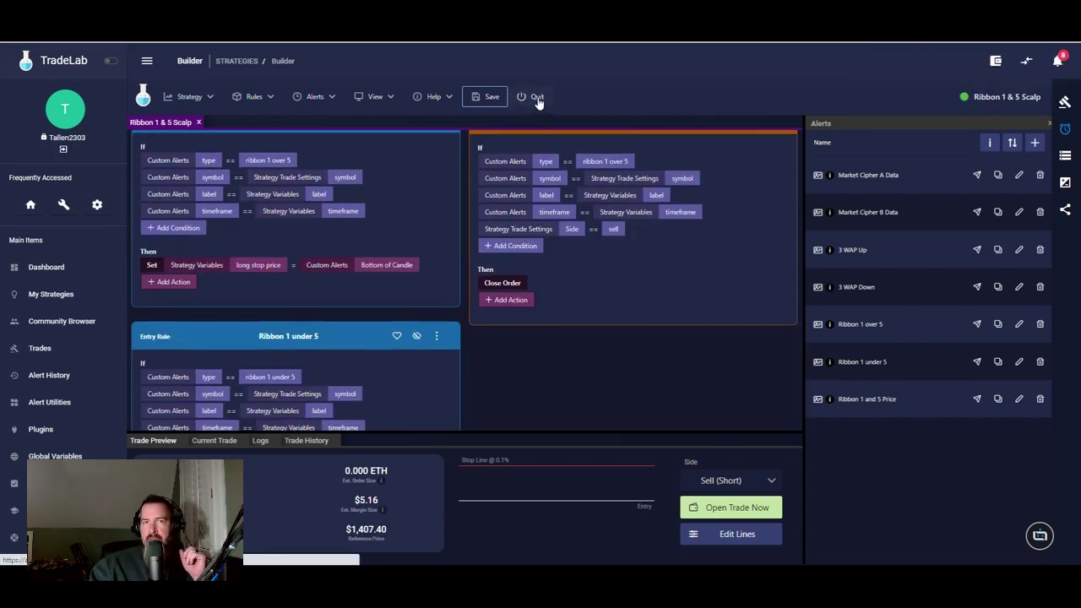
left_click(538, 98)
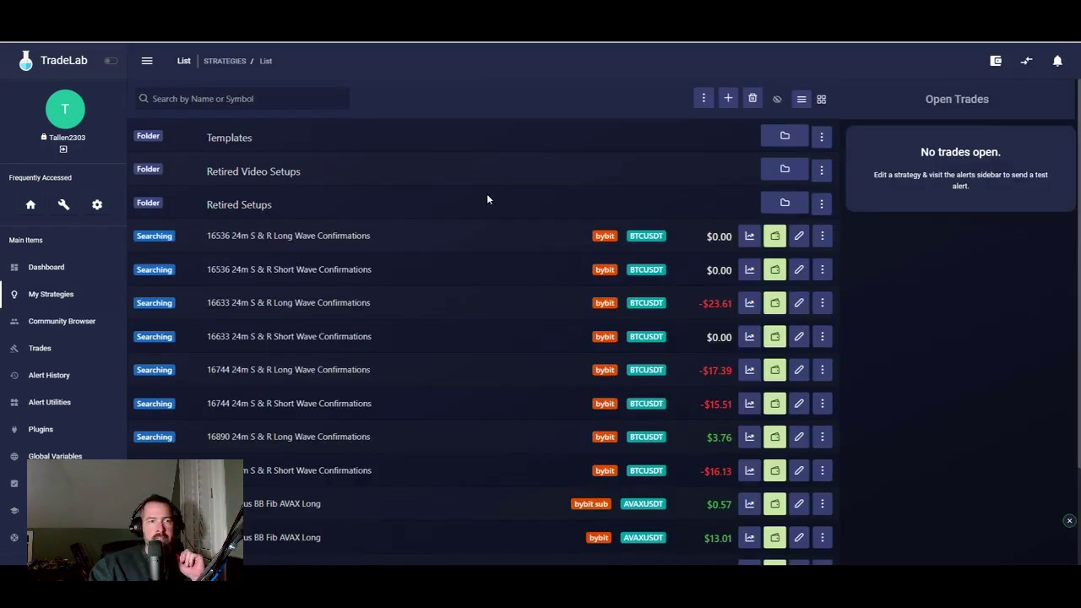
left_click(65, 321)
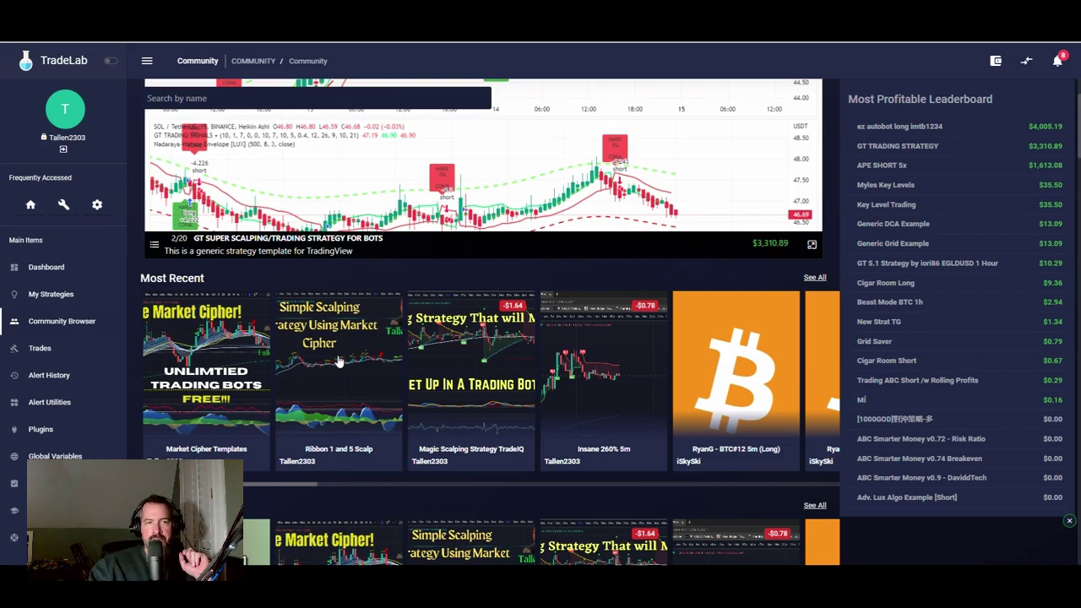
left_click(338, 362)
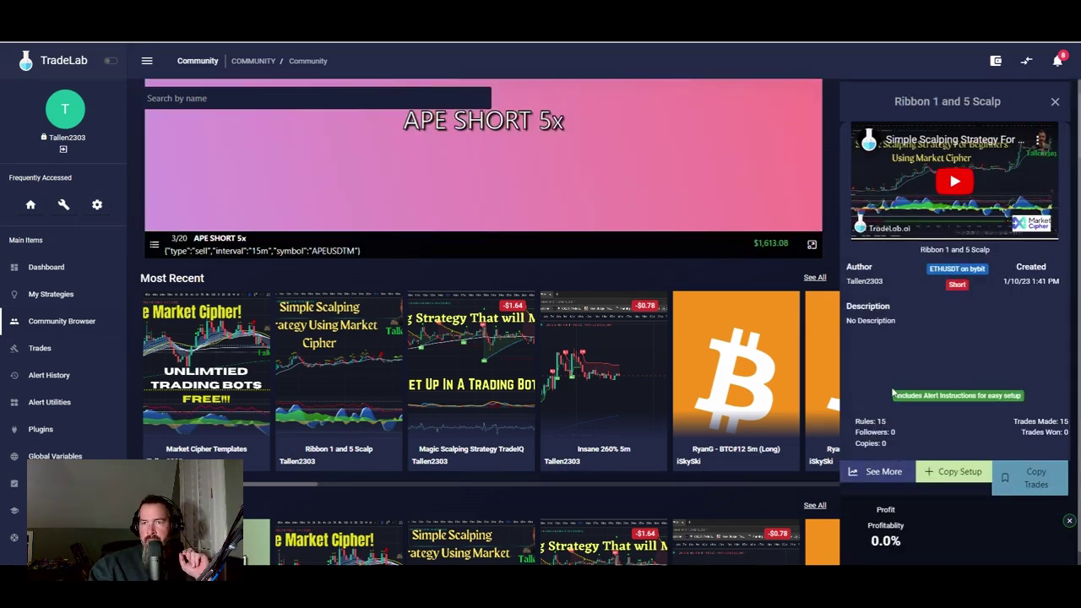
left_click(872, 467)
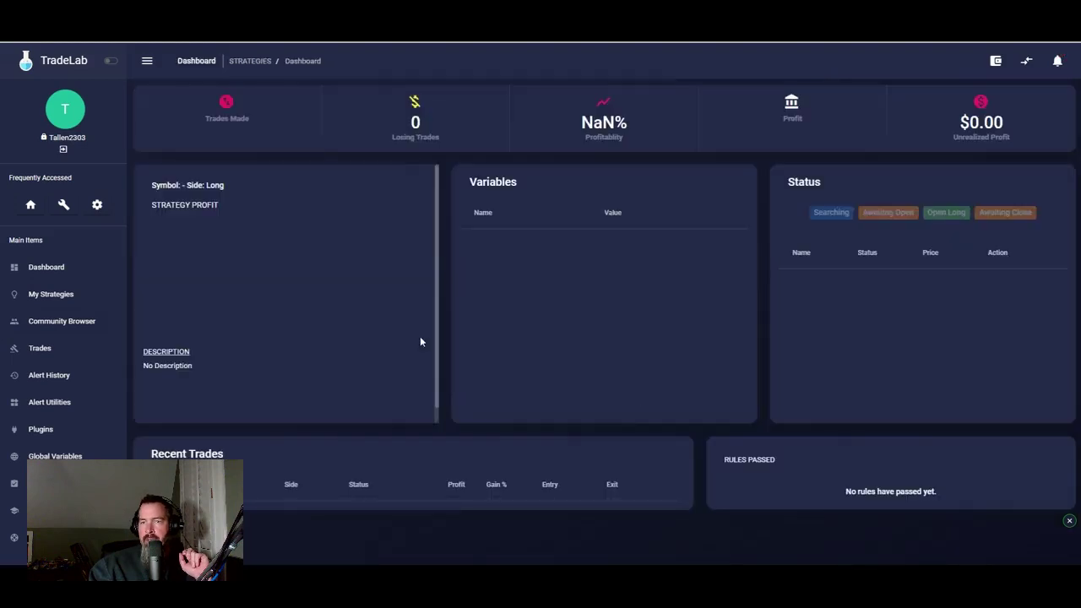
scroll(334, 324, "down", 2)
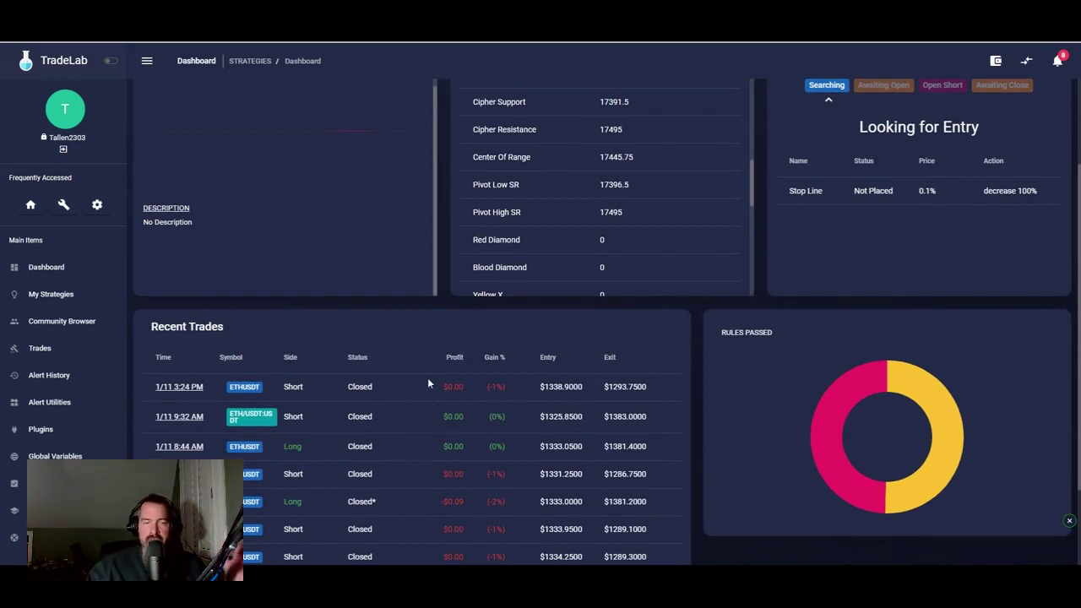
scroll(428, 385, "down", 1)
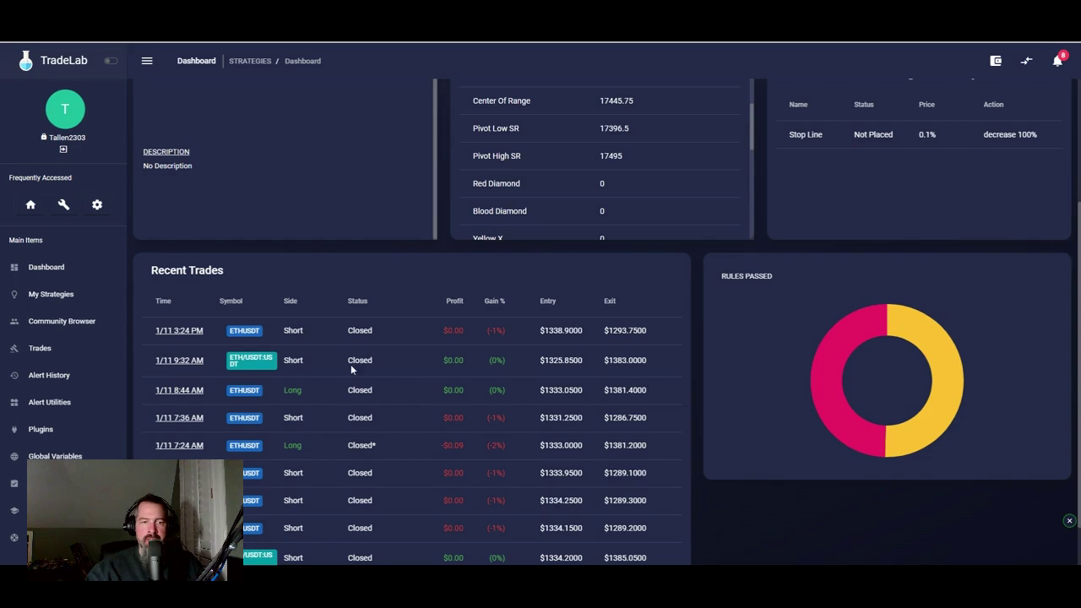
scroll(405, 407, "up", 2)
scroll(326, 523, "up", 1)
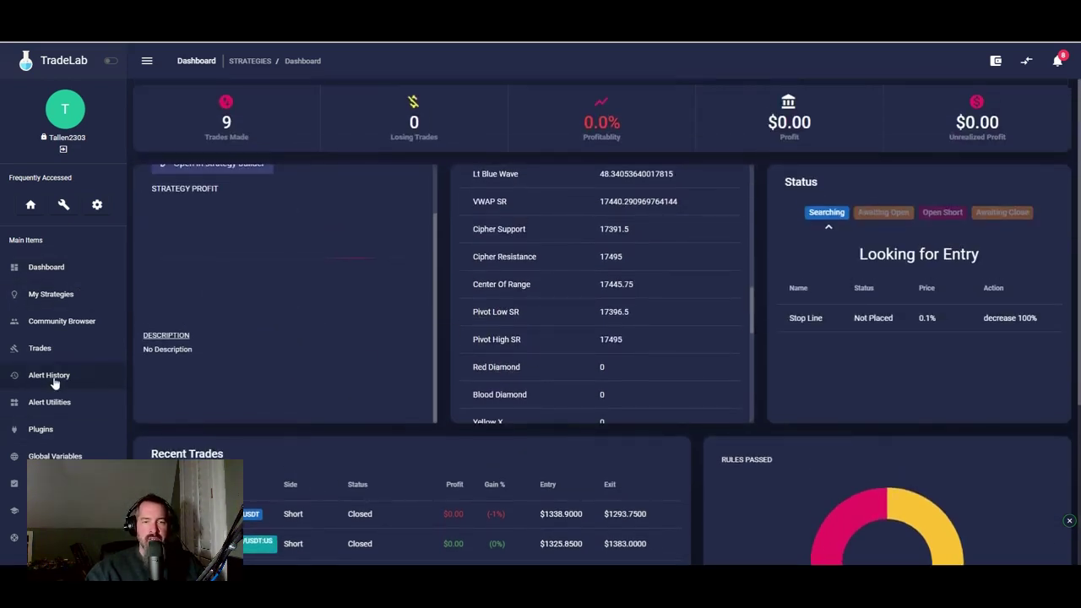
Copy Ribbon 1 and 5 Scalp from the Community Browser and open the copy for editing.
left_click(91, 321)
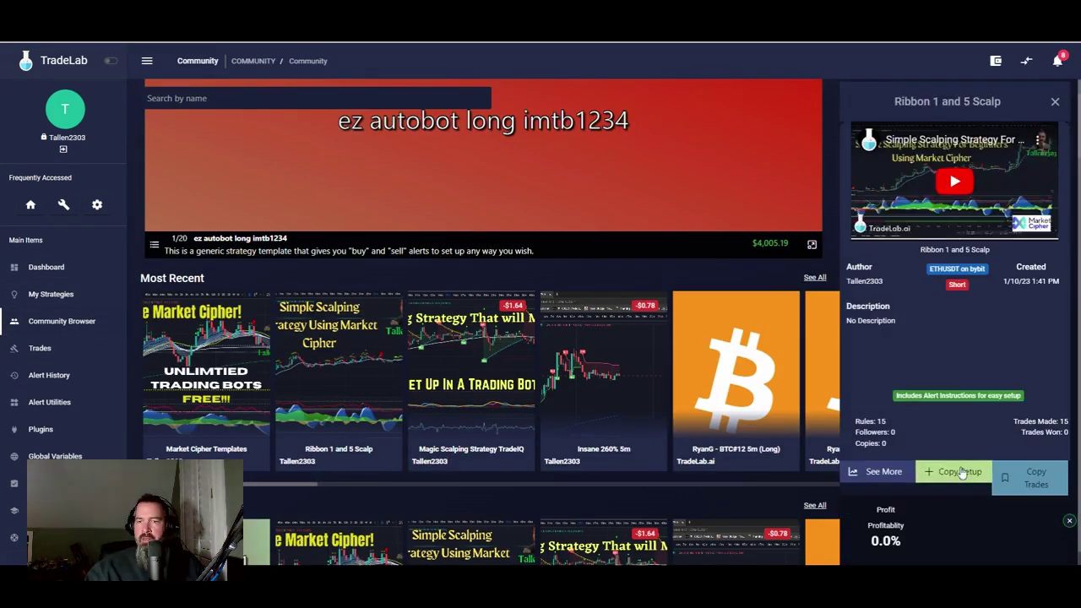
left_click(961, 473)
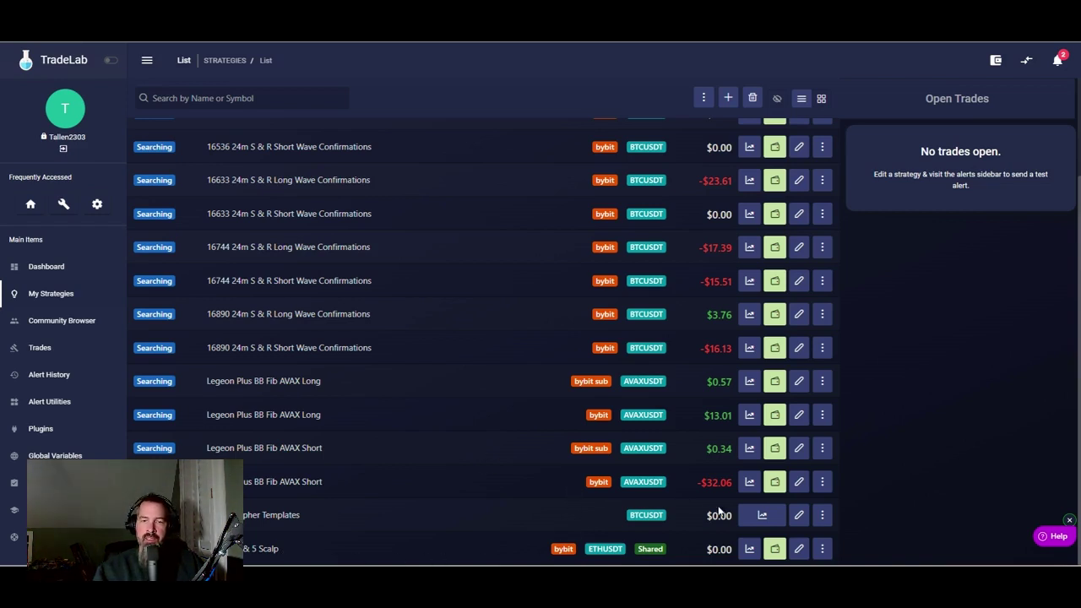
left_click(798, 550)
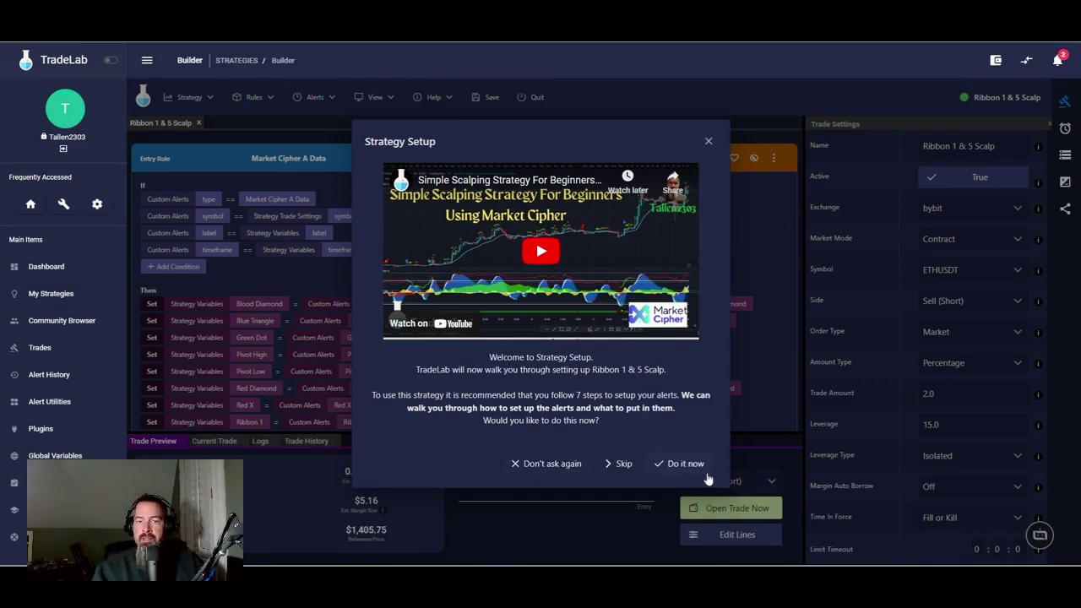
Accept the bybit ETHUSDT contract, label 'Ribbon 1 & 5 Strat' and 4m timeframe, then finish the alert instructions.
left_click(683, 464)
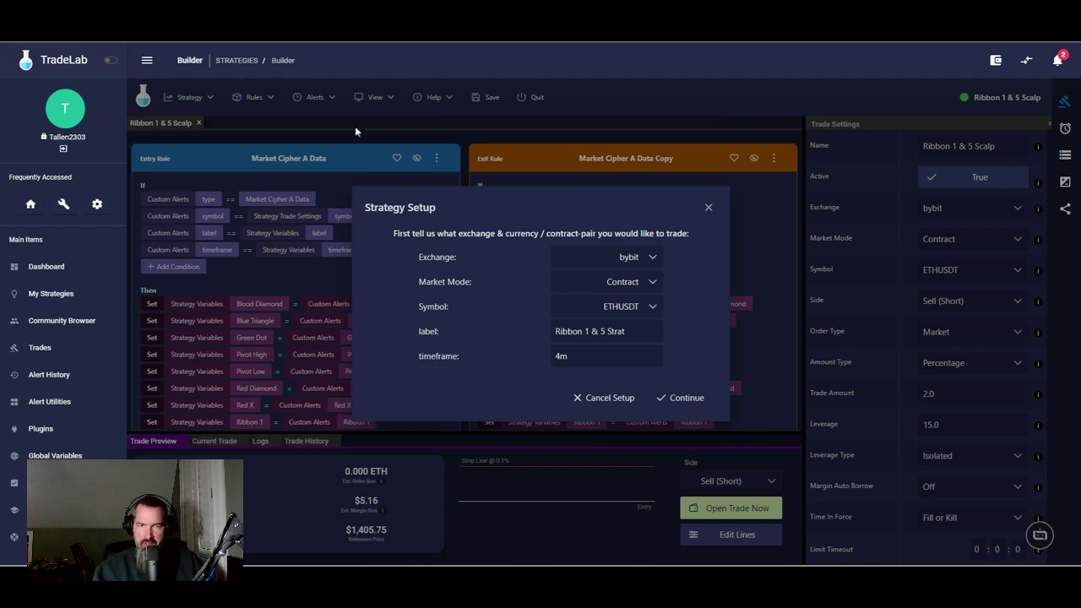
left_click(686, 400)
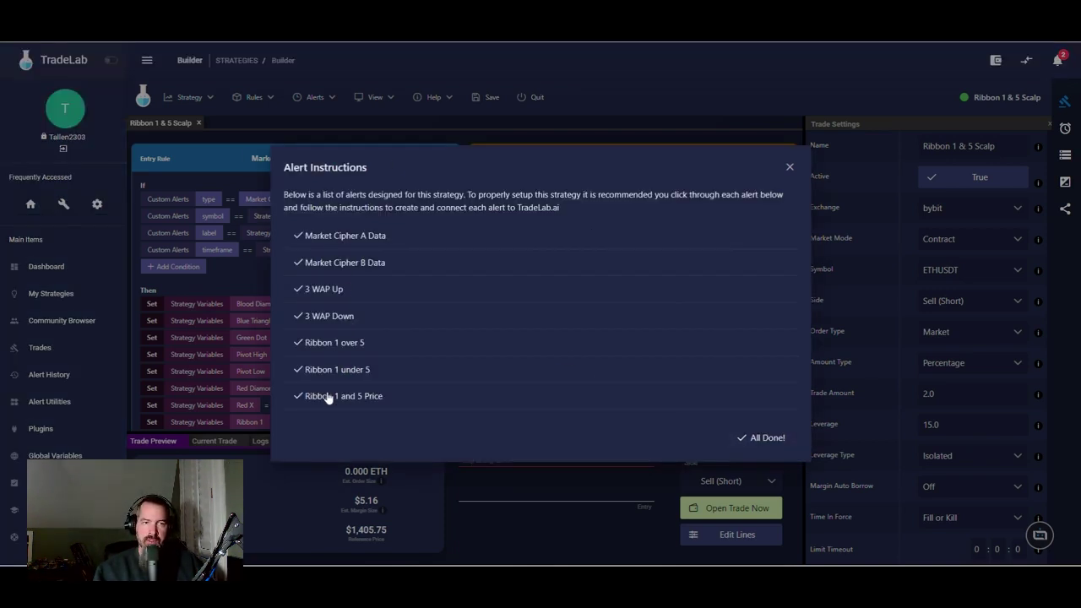
left_click(773, 437)
Dismiss the TP/SL Line Builder and save the Market Cipher B Data alert with its matching template.
left_click(716, 386)
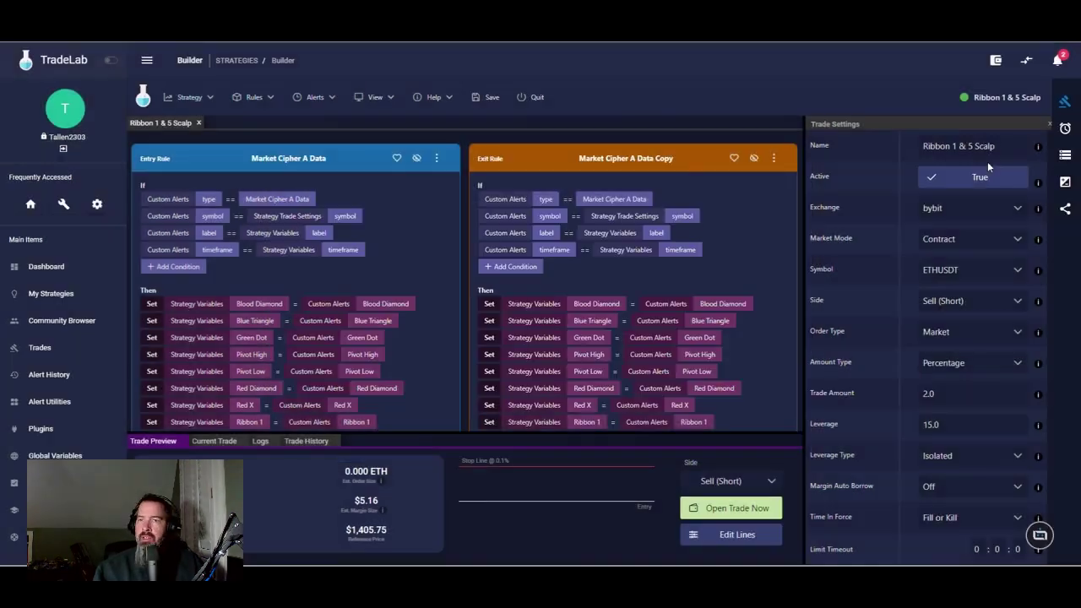
left_click(1067, 129)
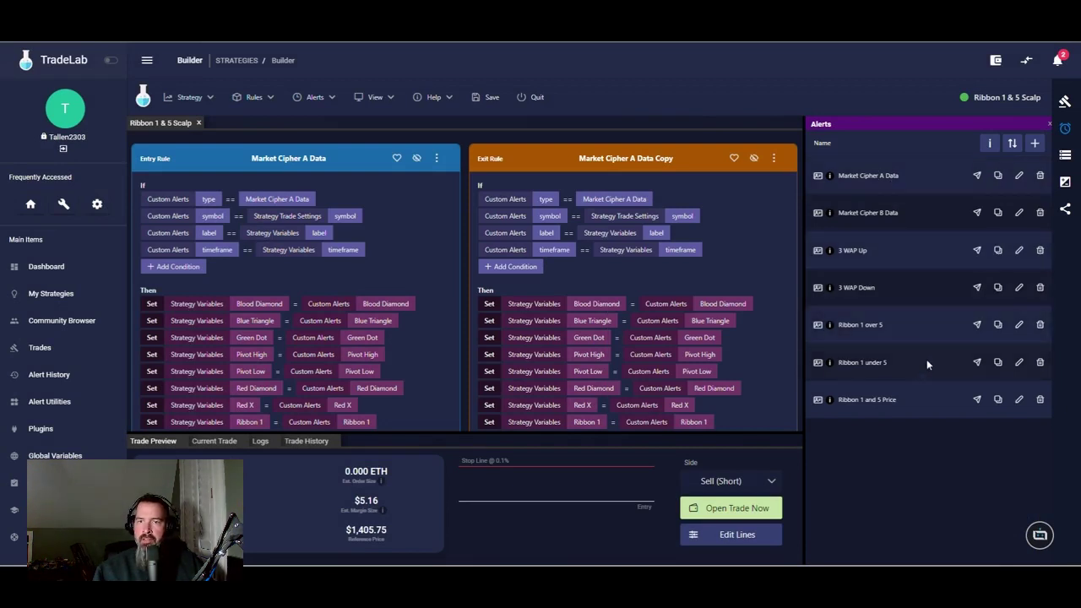
left_click(1019, 178)
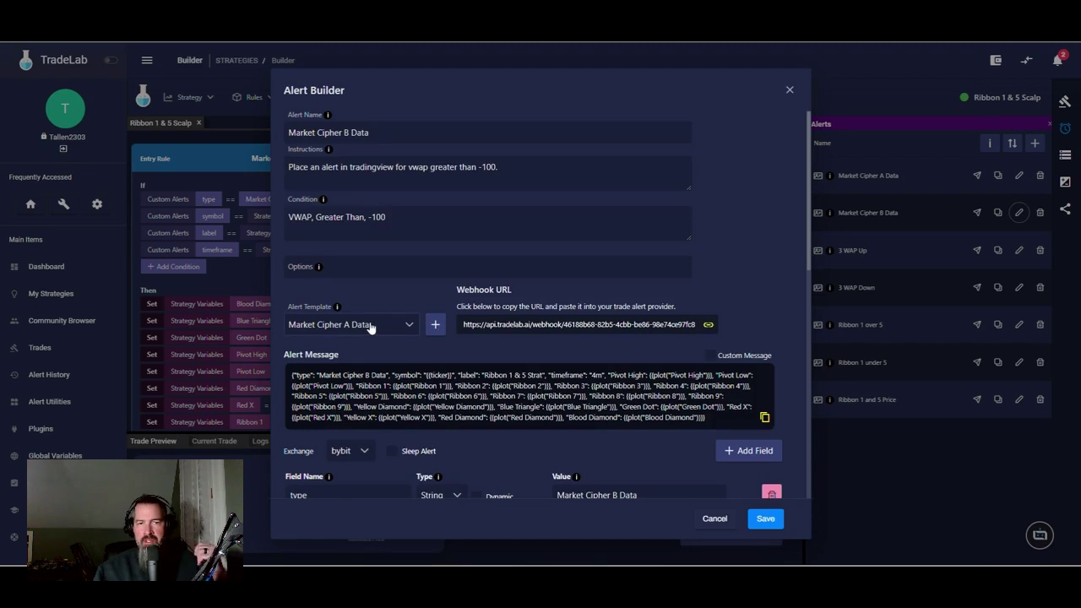
left_click(369, 327)
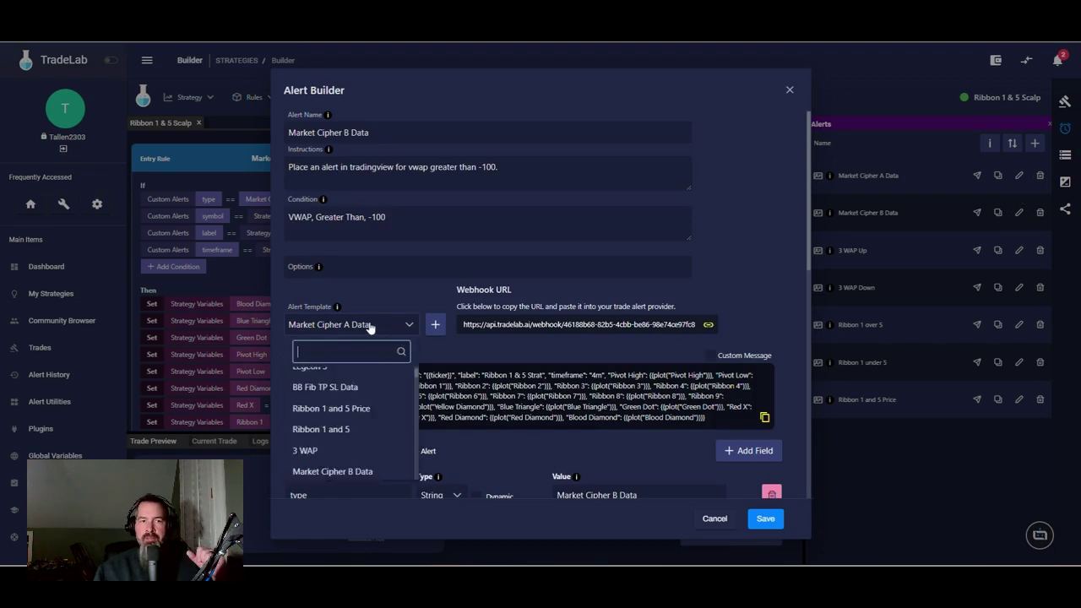
scroll(369, 431, "up", 1)
scroll(372, 433, "up", 3)
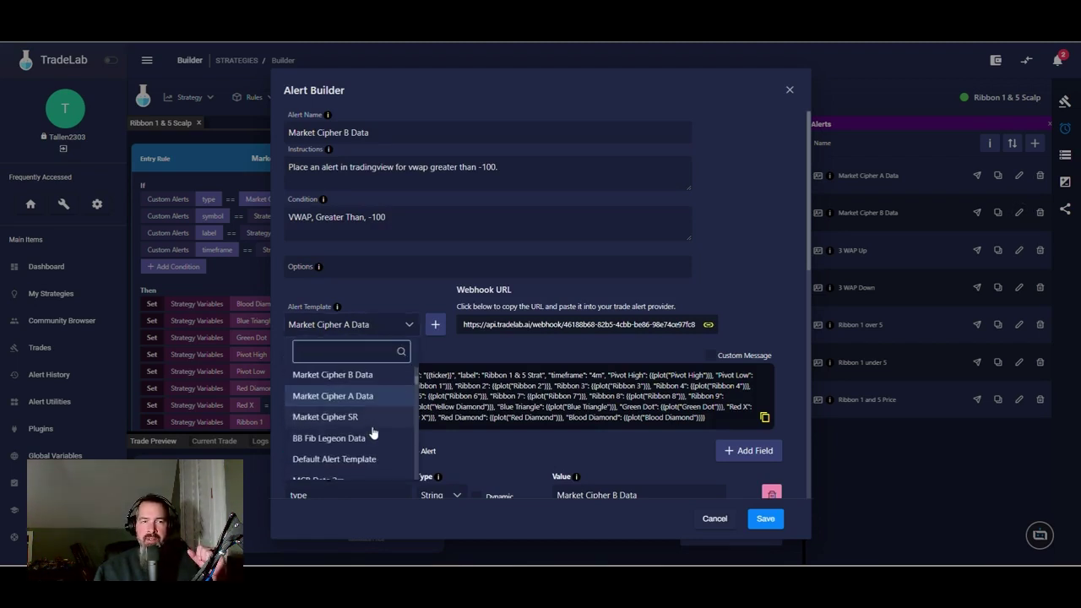
left_click(360, 377)
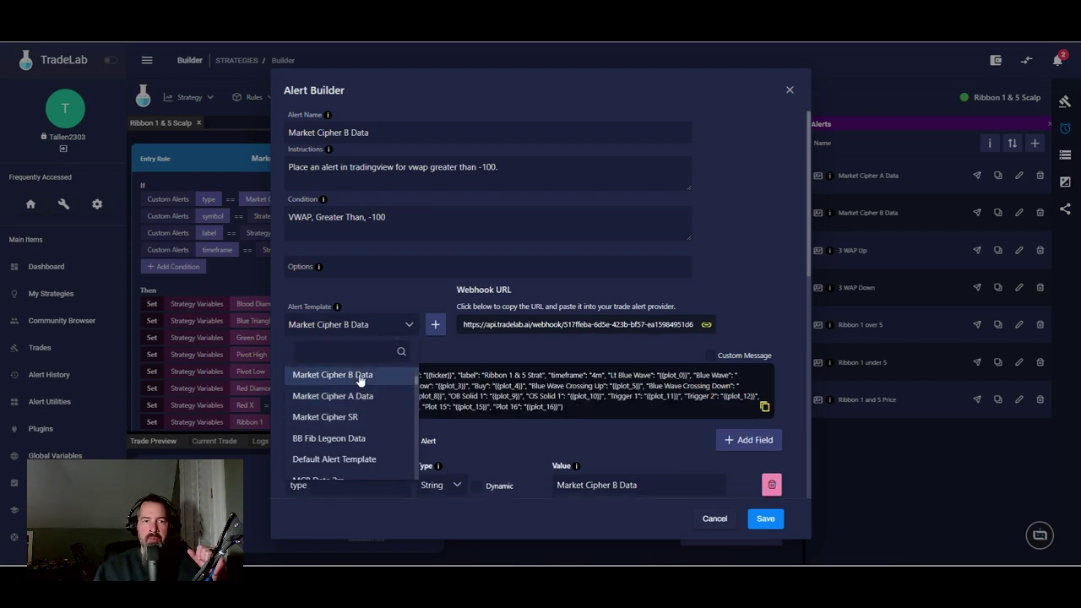
left_click(766, 518)
Switch the 3 WAP Up and 3 WAP Down alerts to the Ribbon 1 and 5 template and save each.
left_click(1019, 250)
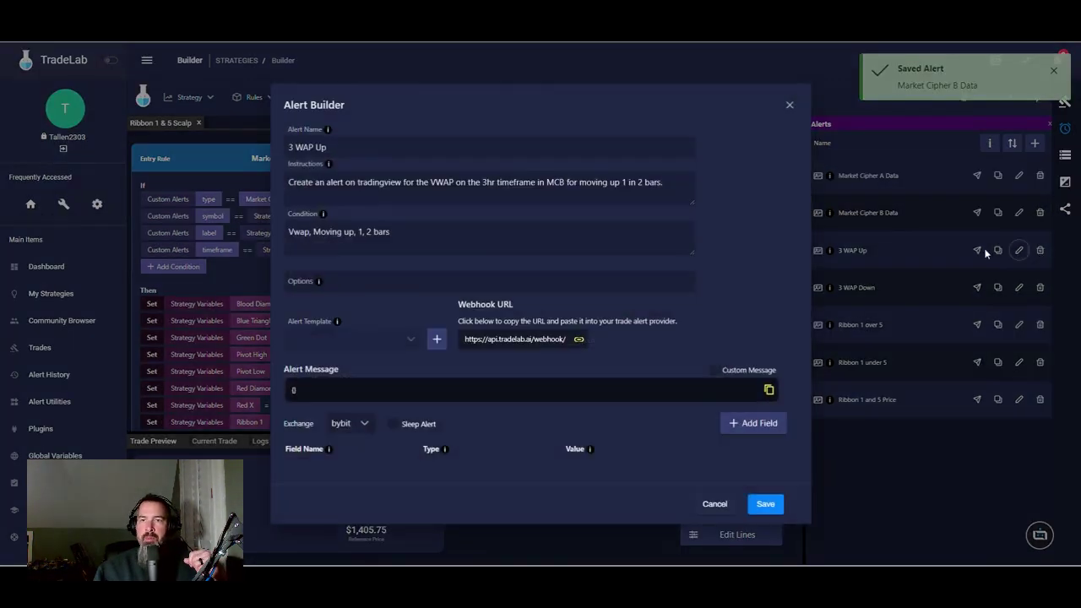
left_click(399, 332)
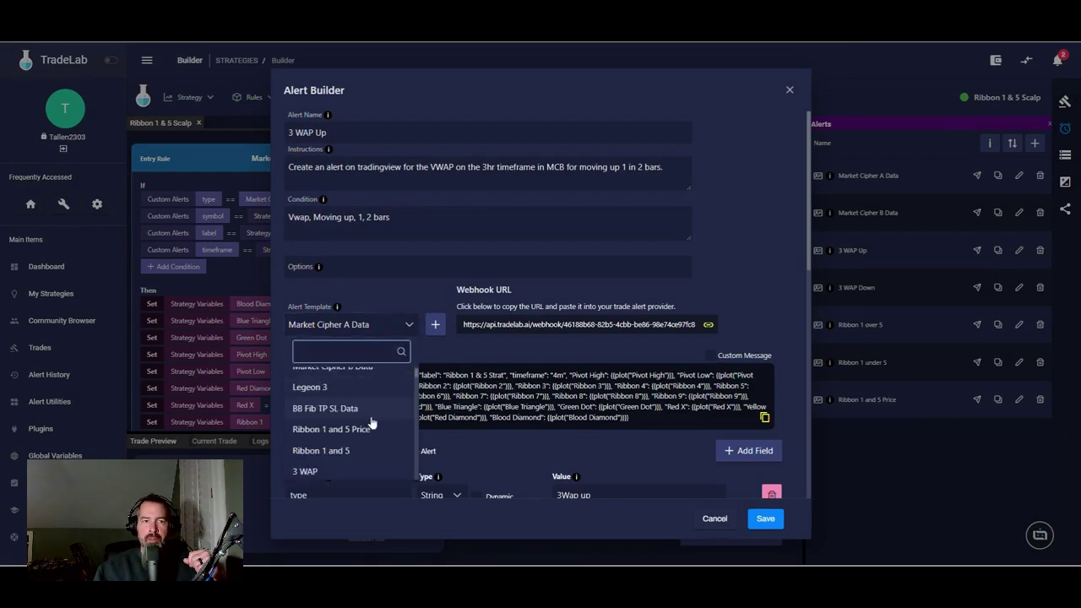
scroll(345, 456, "up", 1)
left_click(345, 470)
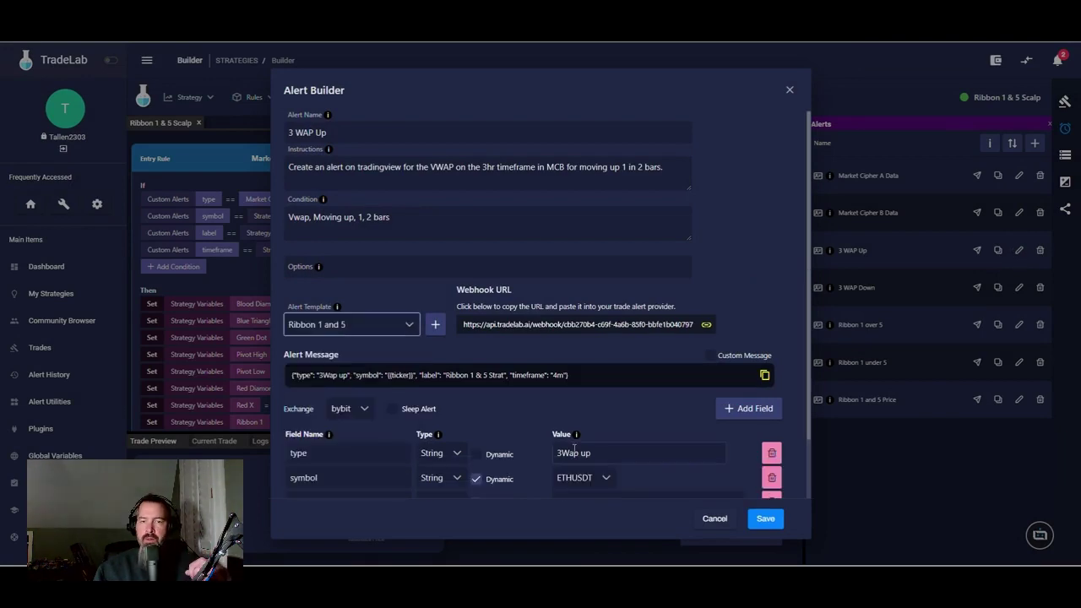
left_click(766, 519)
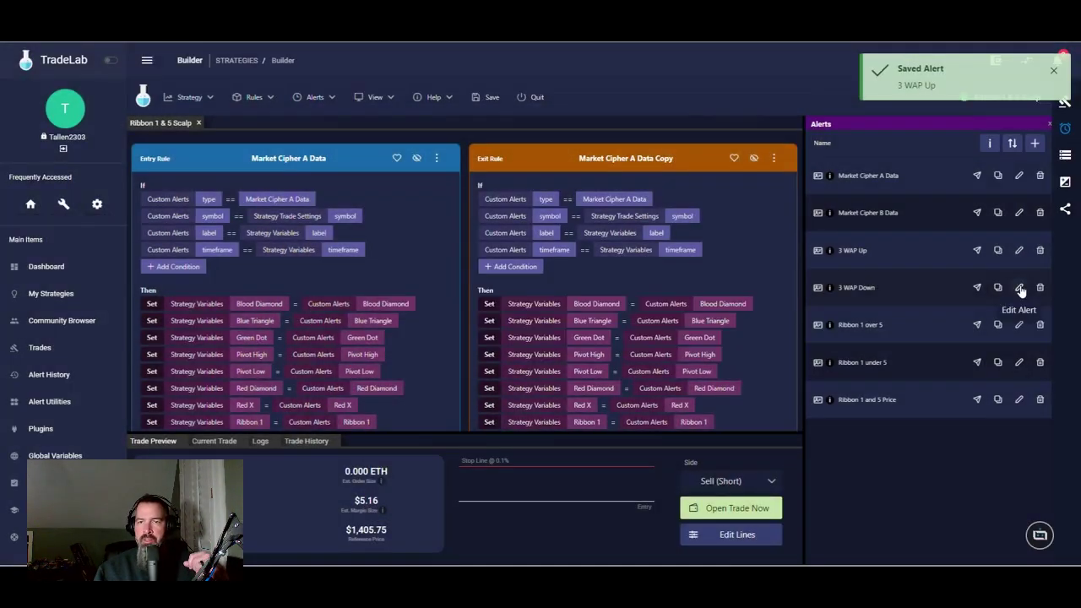
left_click(1019, 287)
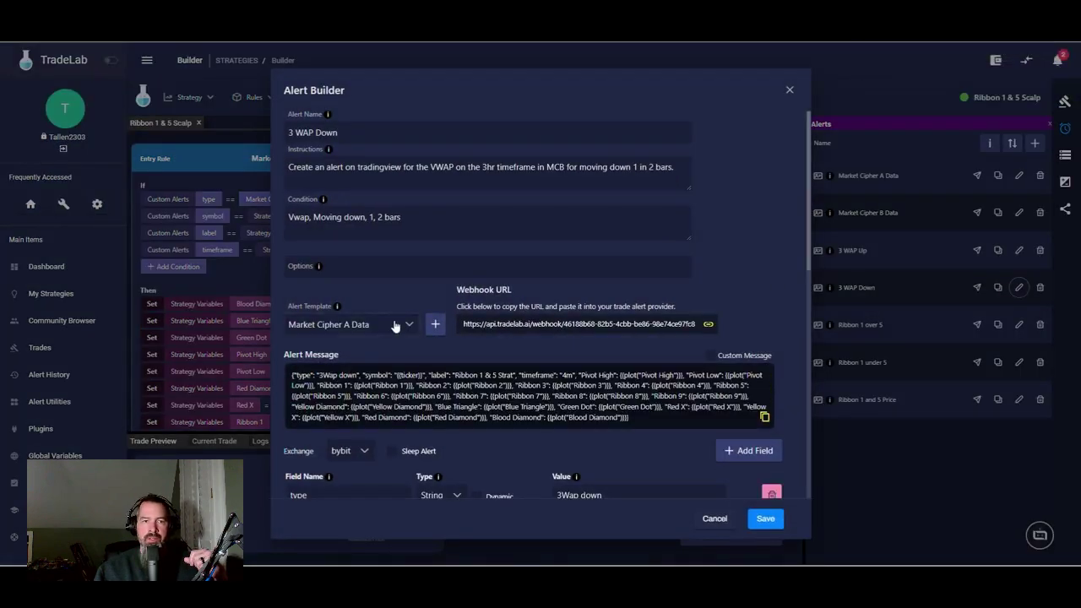
left_click(394, 326)
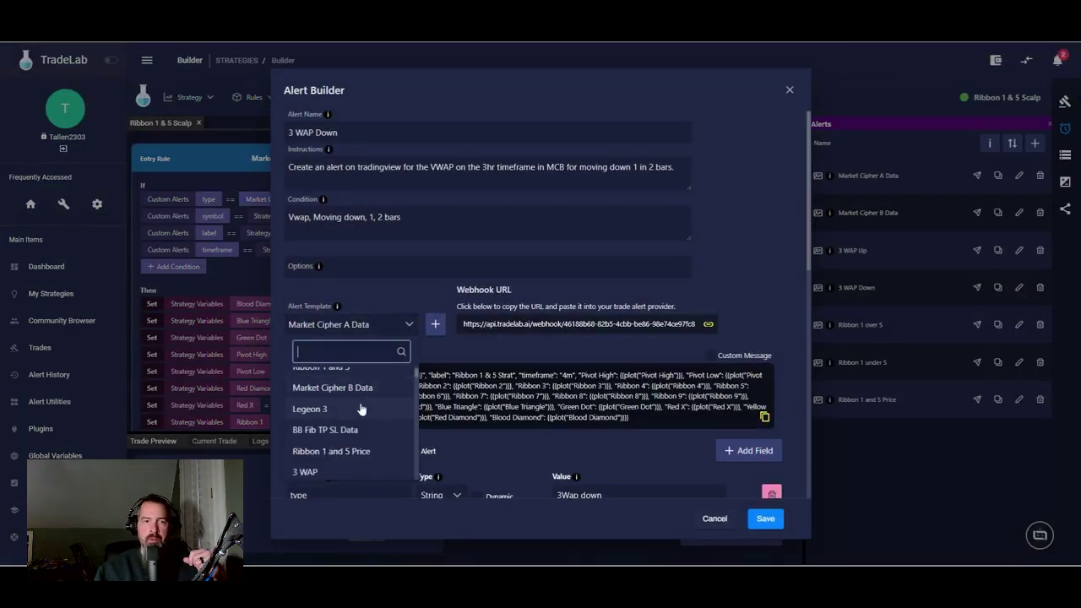
scroll(362, 397, "up", 1)
left_click(353, 387)
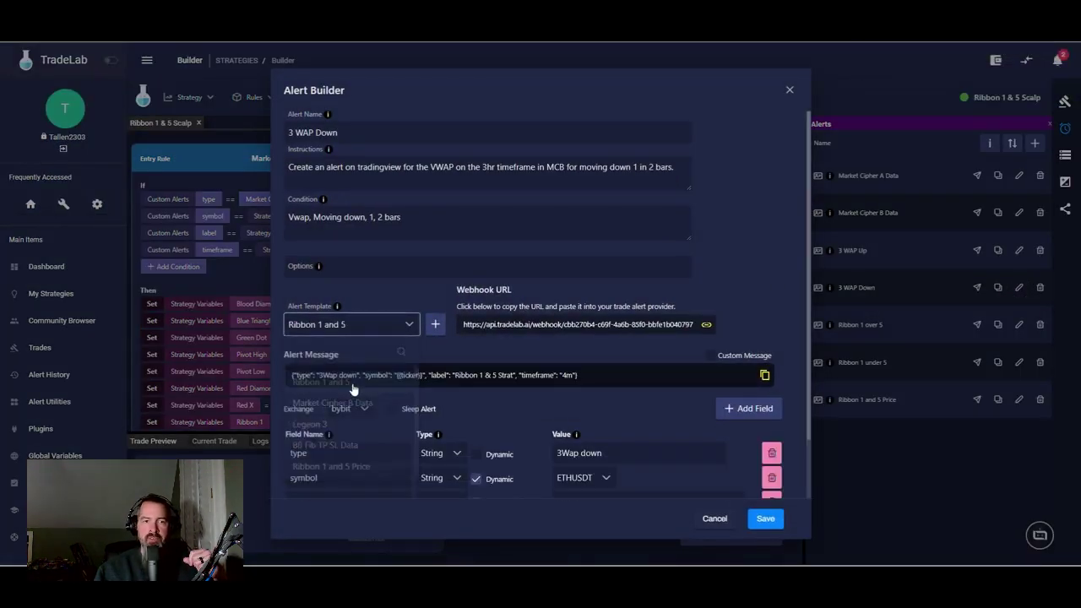
left_click(765, 519)
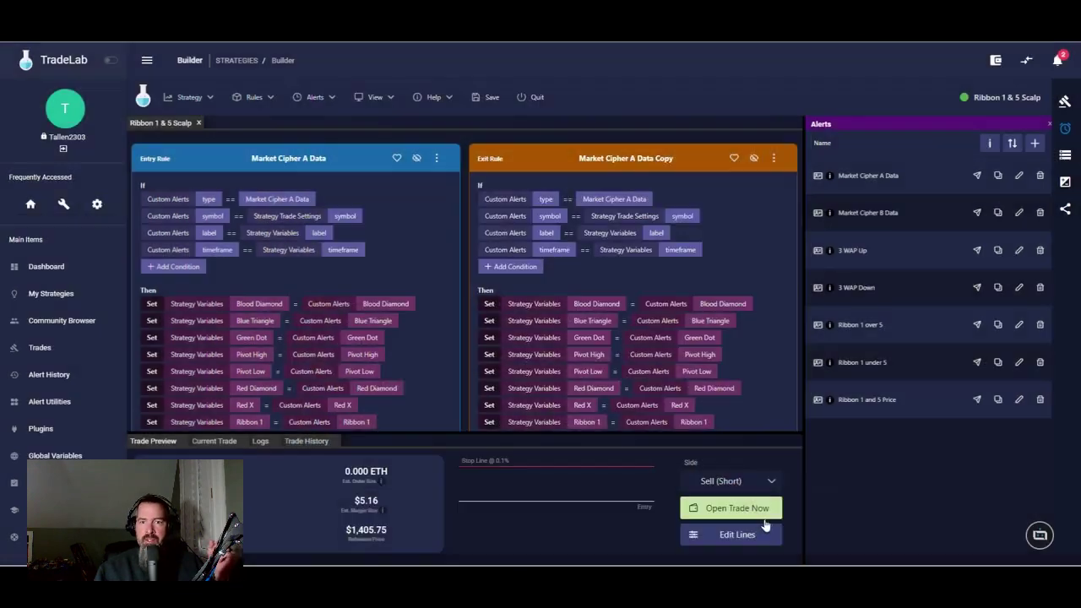
Choose the Ribbon 1 and 5 template for the Ribbon 1 over 5 alert.
left_click(1019, 325)
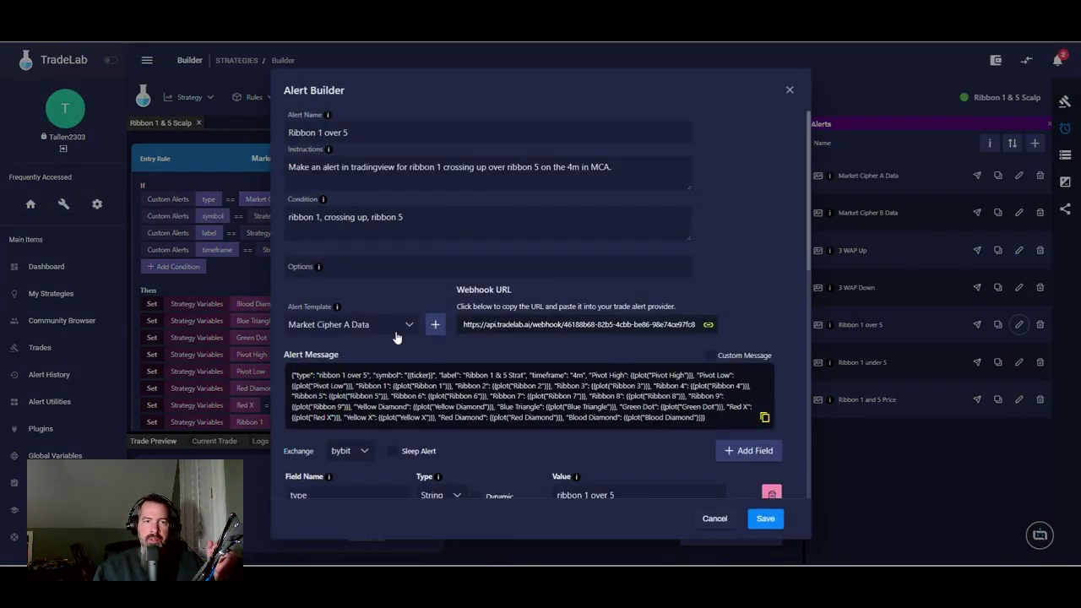
left_click(394, 338)
left_click(349, 382)
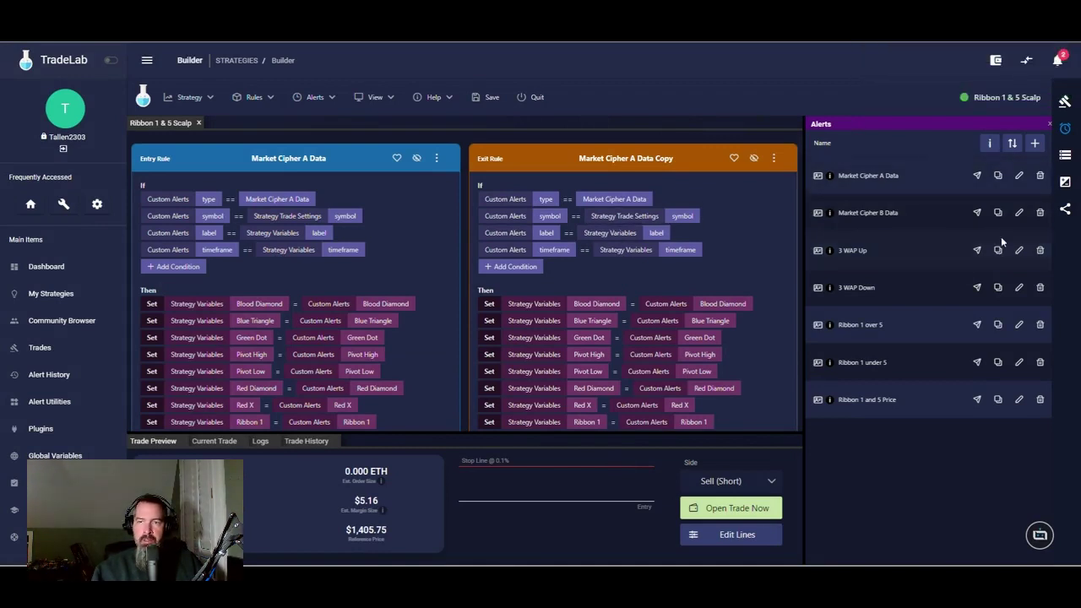
Show the Market Cipher A Data instructions from the Alerts panel's instruction list.
left_click(184, 98)
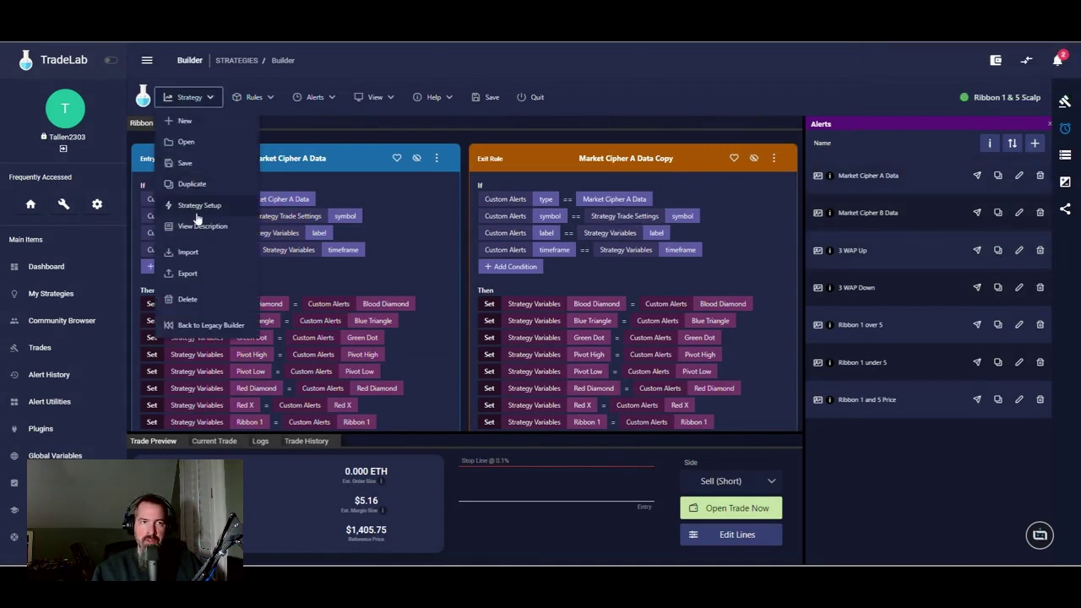
left_click(990, 144)
left_click(340, 235)
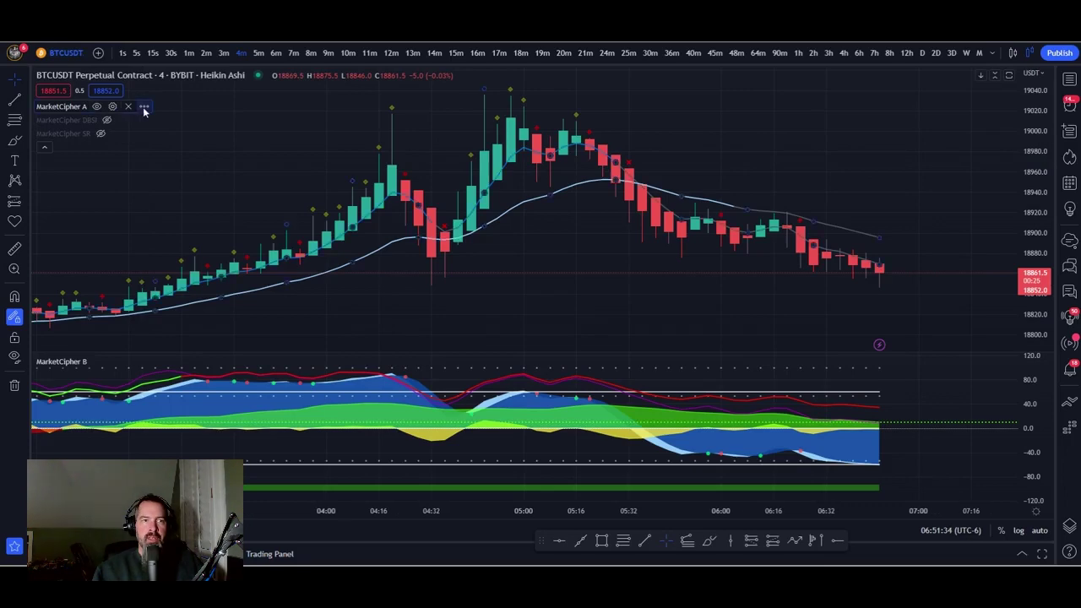
Draft a MarketCipher A alert for Pivot High greater than -5, once per minute, then return to TradeLab.
left_click(144, 107)
left_click(213, 127)
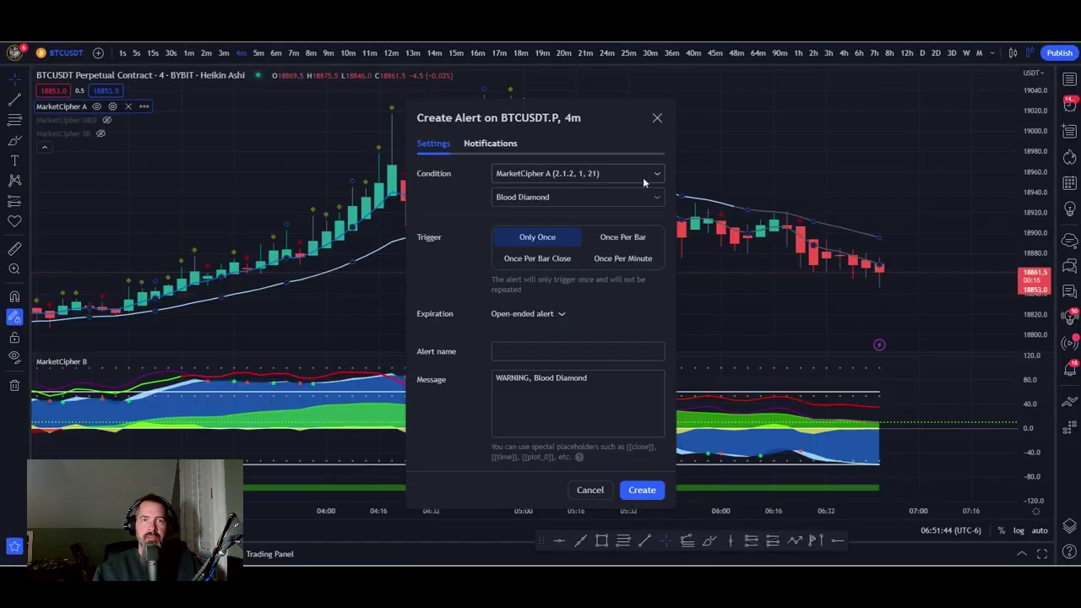
left_click(584, 196)
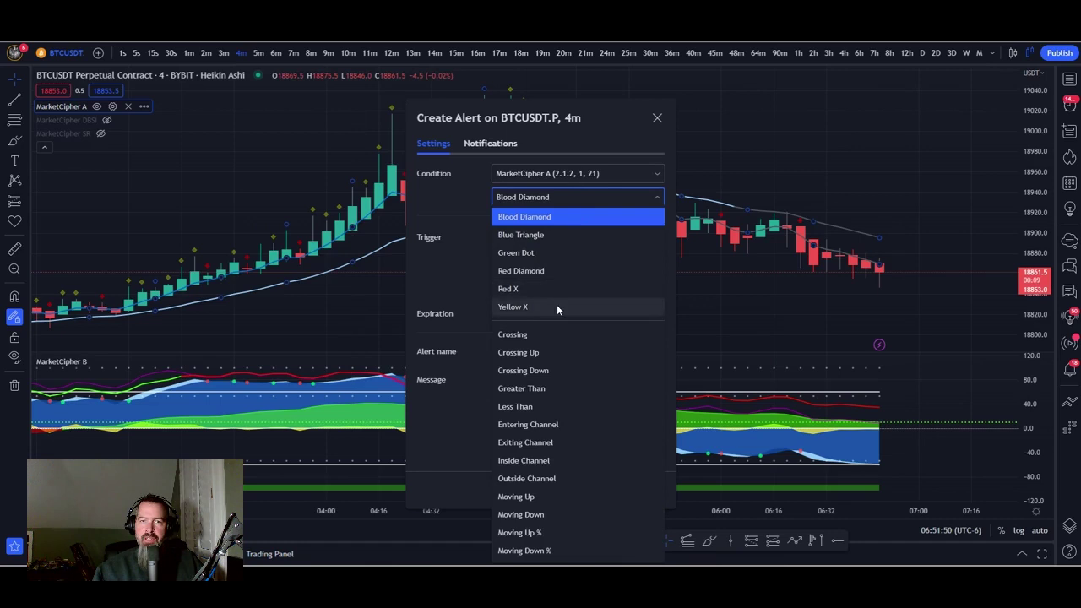
left_click(548, 388)
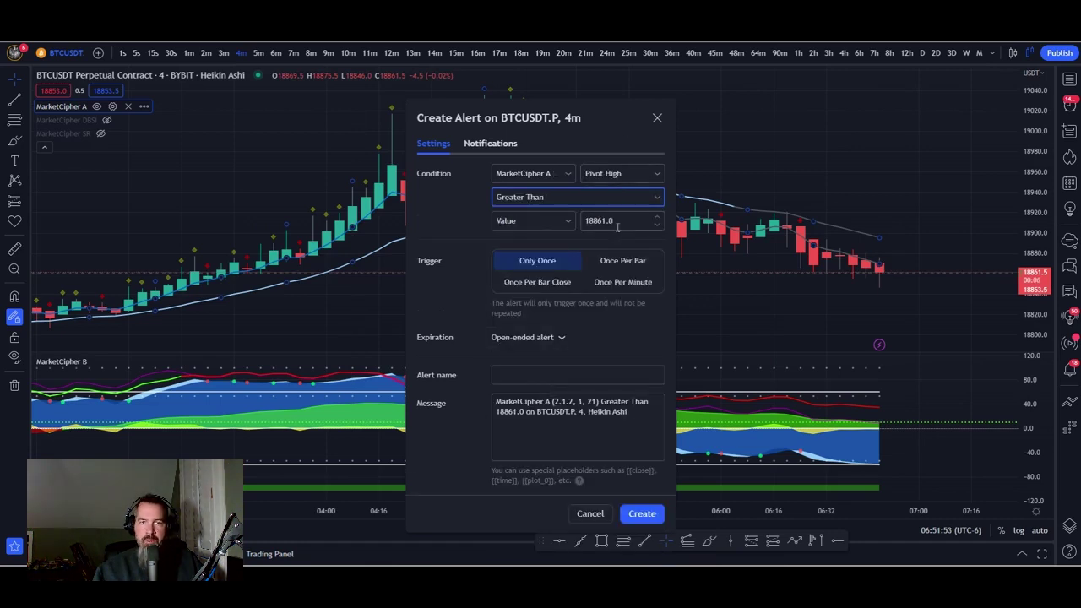
key("Tab")
type("-5")
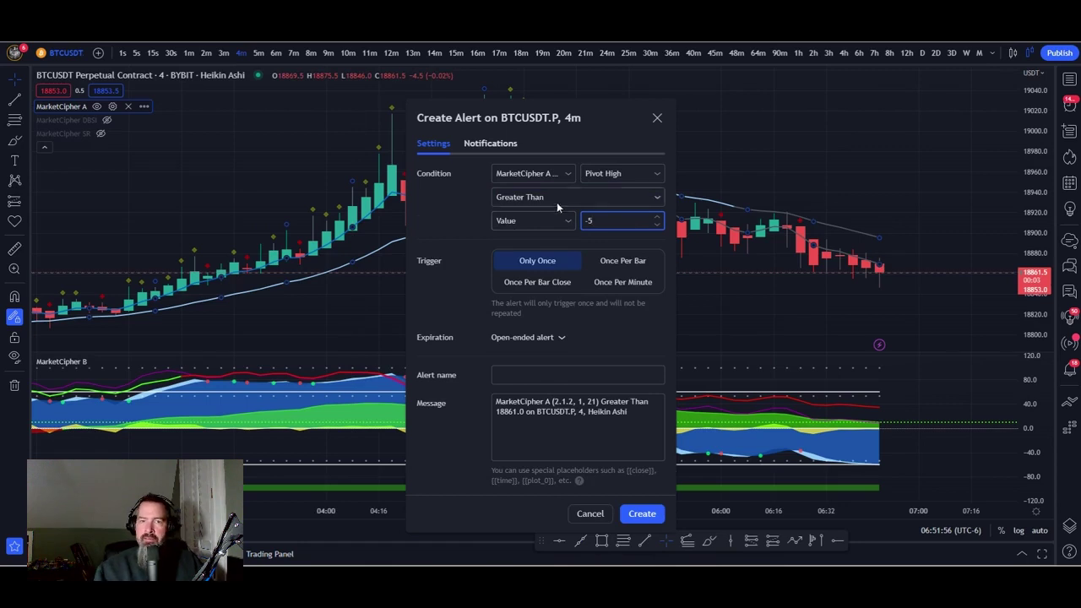
left_click(617, 286)
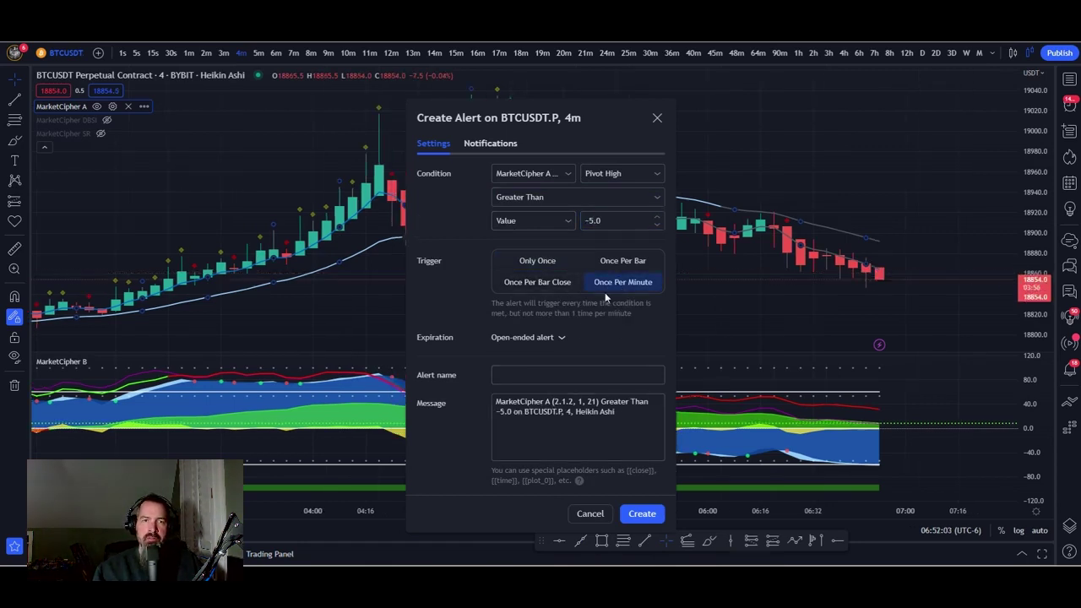
key("alt+Tab")
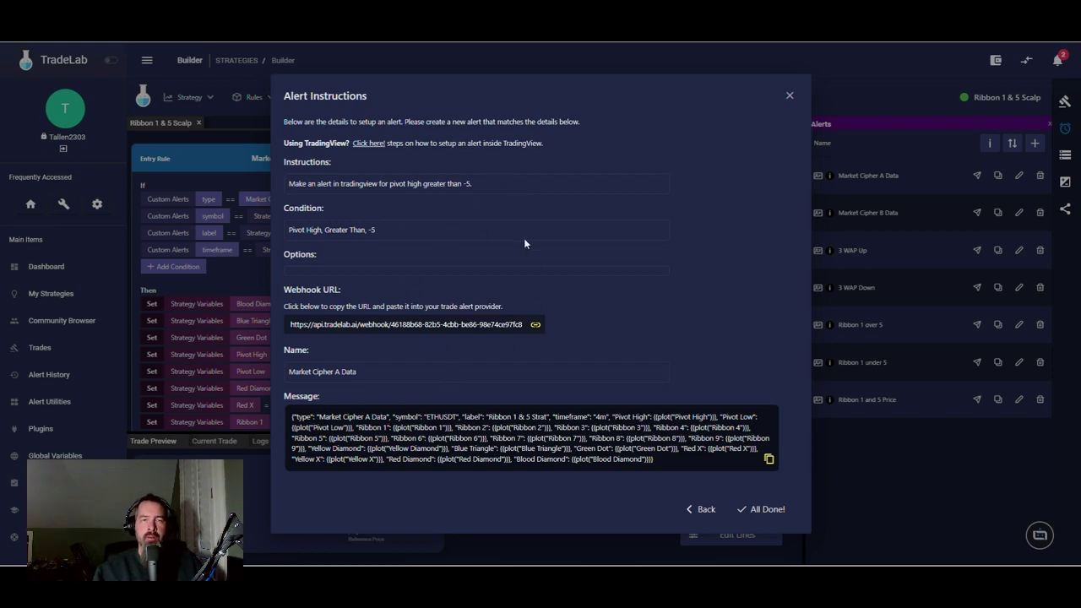
Review the Market Cipher B Data and Ribbon 1 over 5 alert details, then close the instructions with All Done!
left_click(706, 512)
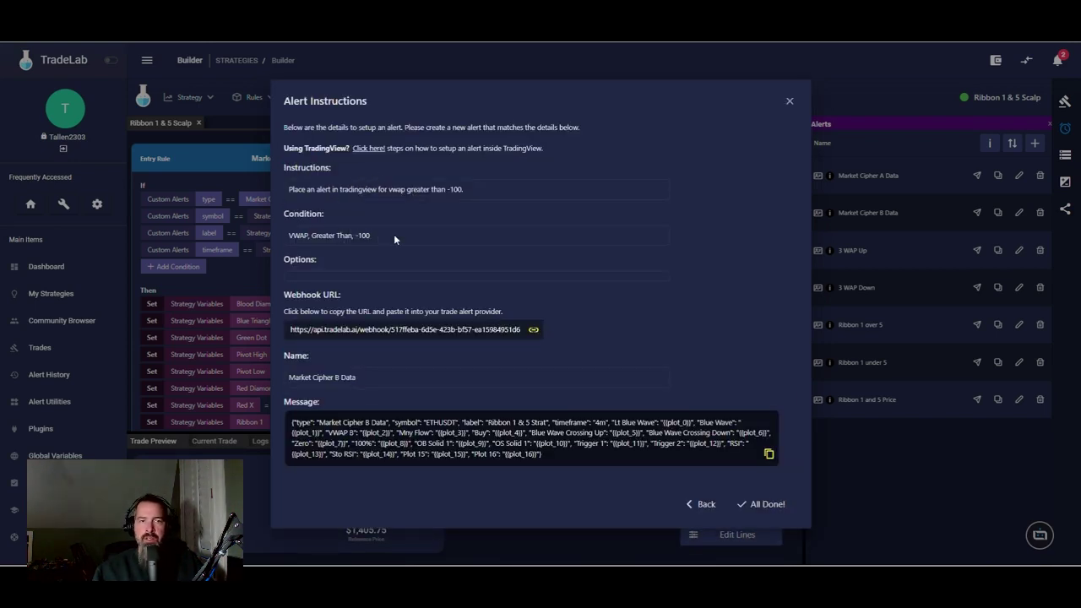
left_click(708, 507)
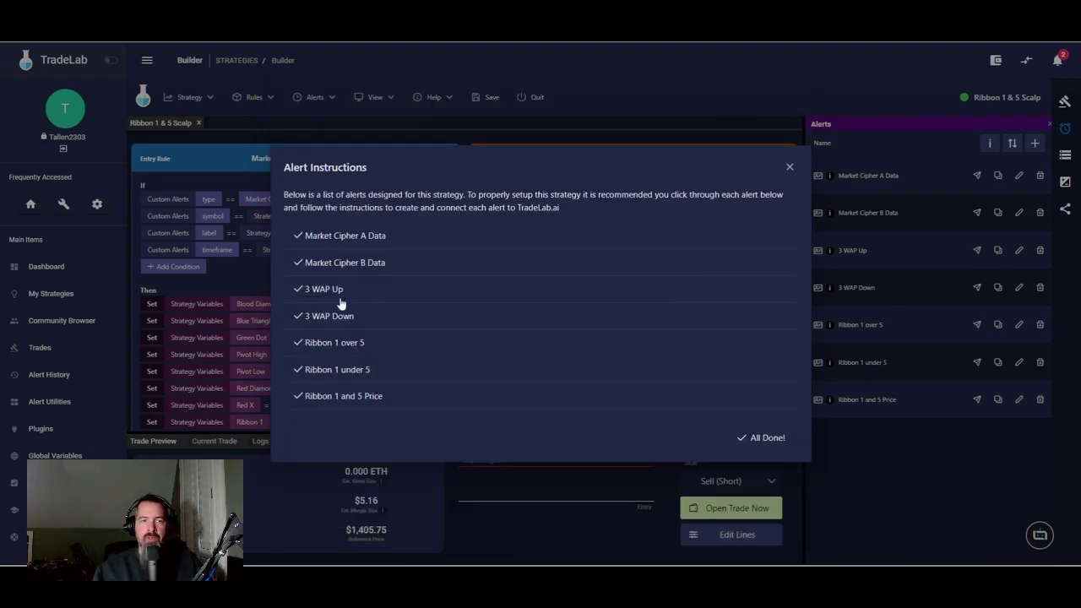
left_click(338, 344)
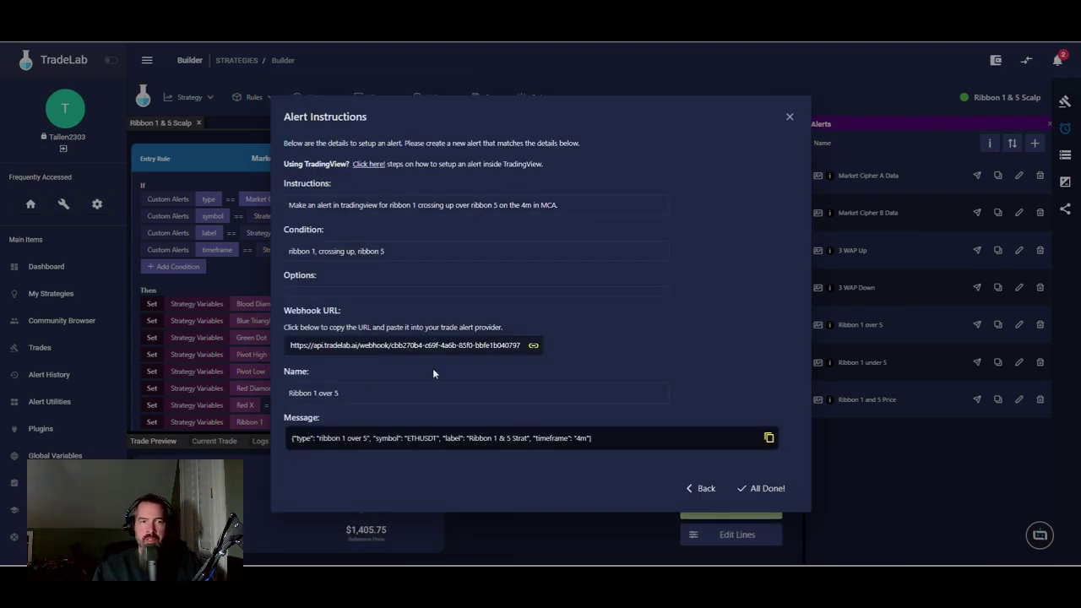
left_click(707, 490)
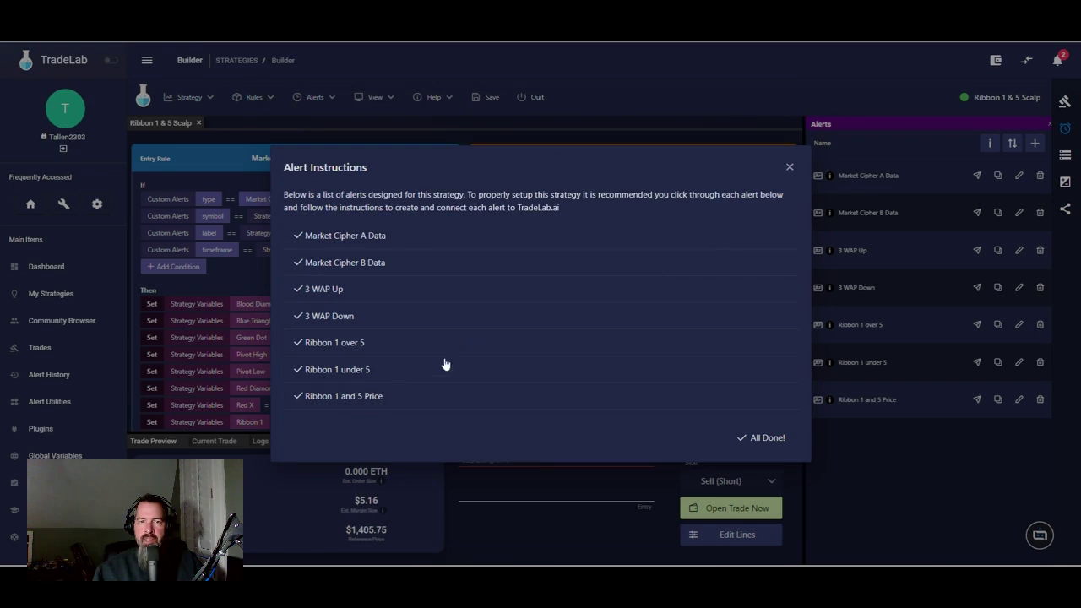
left_click(759, 445)
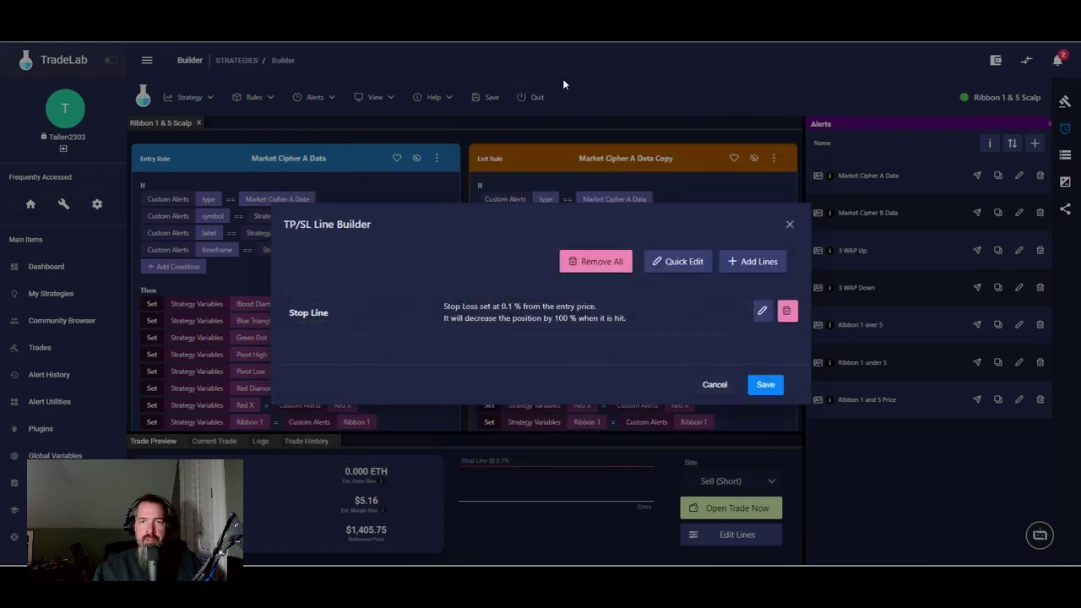
left_click(714, 388)
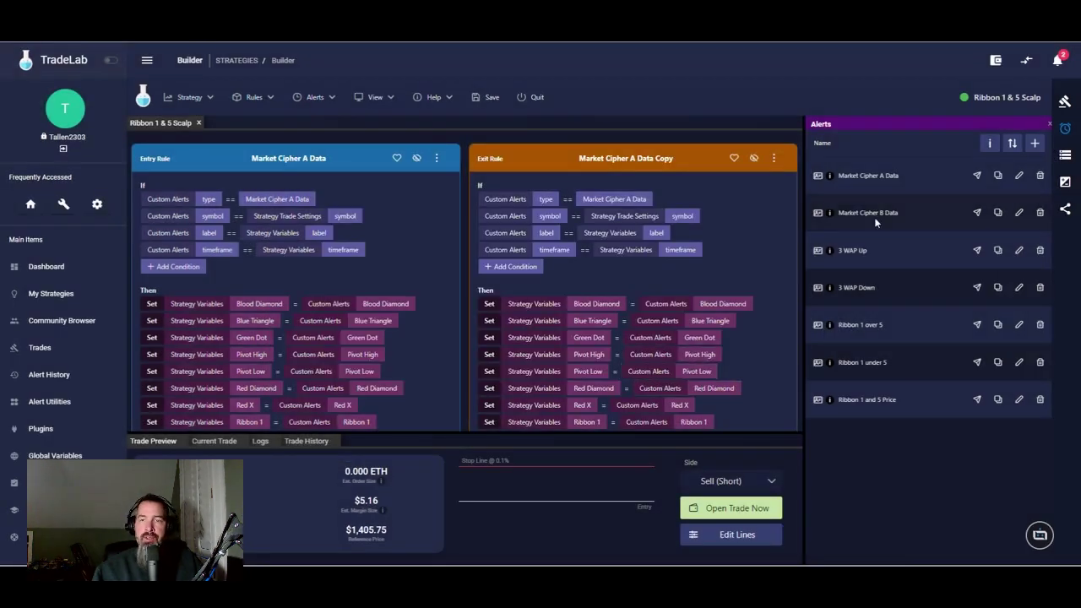
scroll(507, 253, "down", 5)
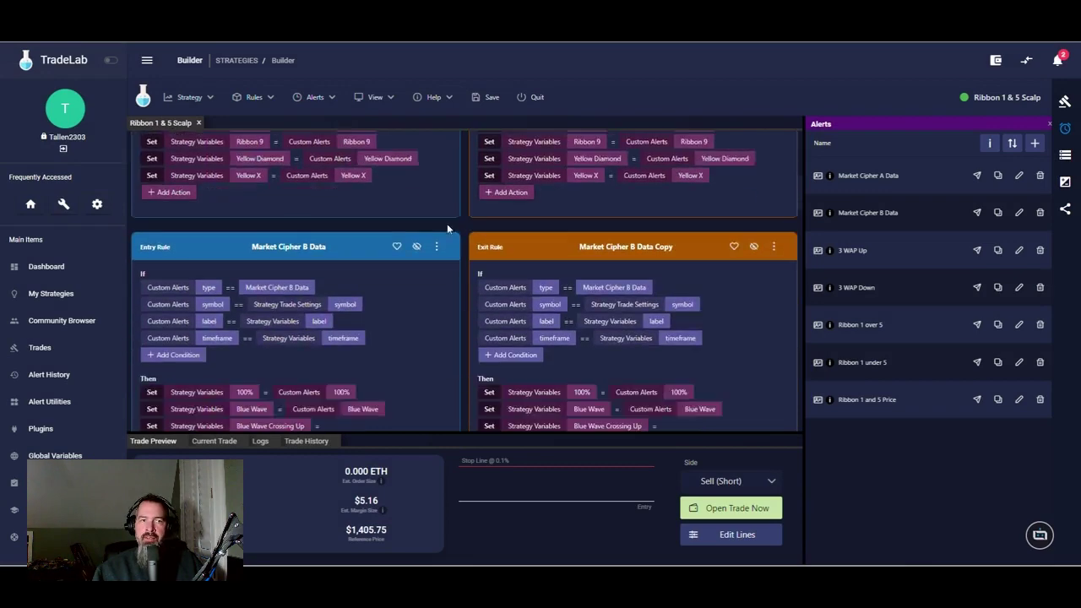
scroll(507, 338, "down", 10)
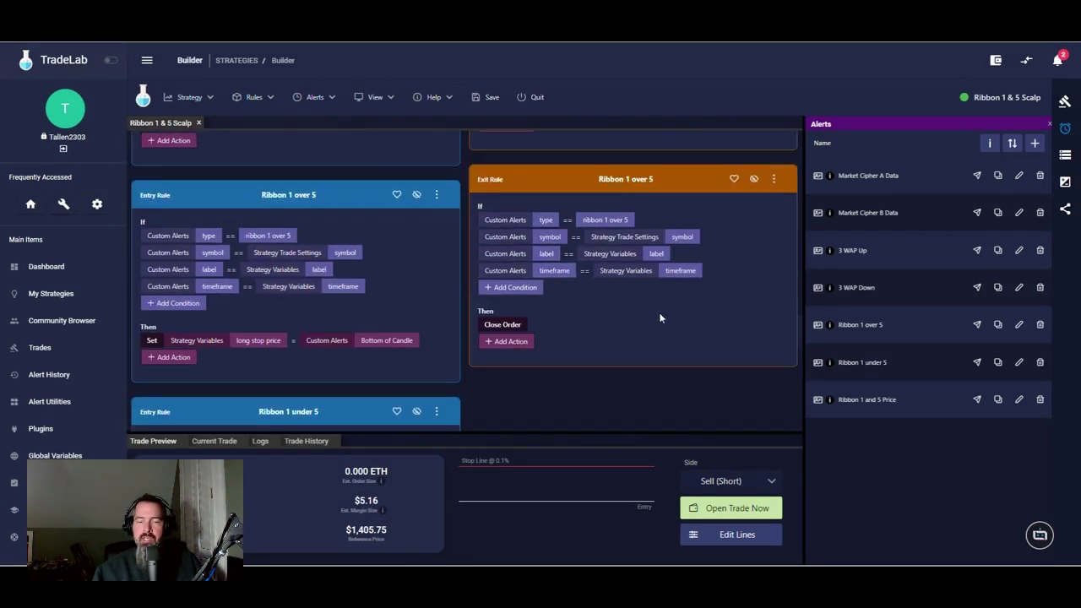
scroll(523, 310, "down", 5)
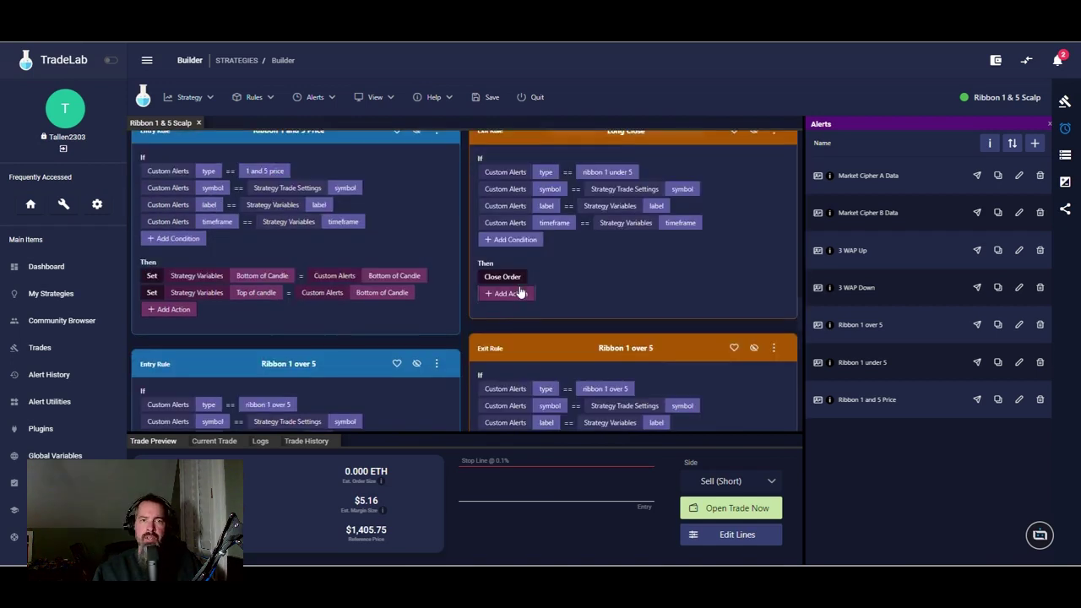
scroll(521, 247, "down", 5)
scroll(541, 316, "down", 5)
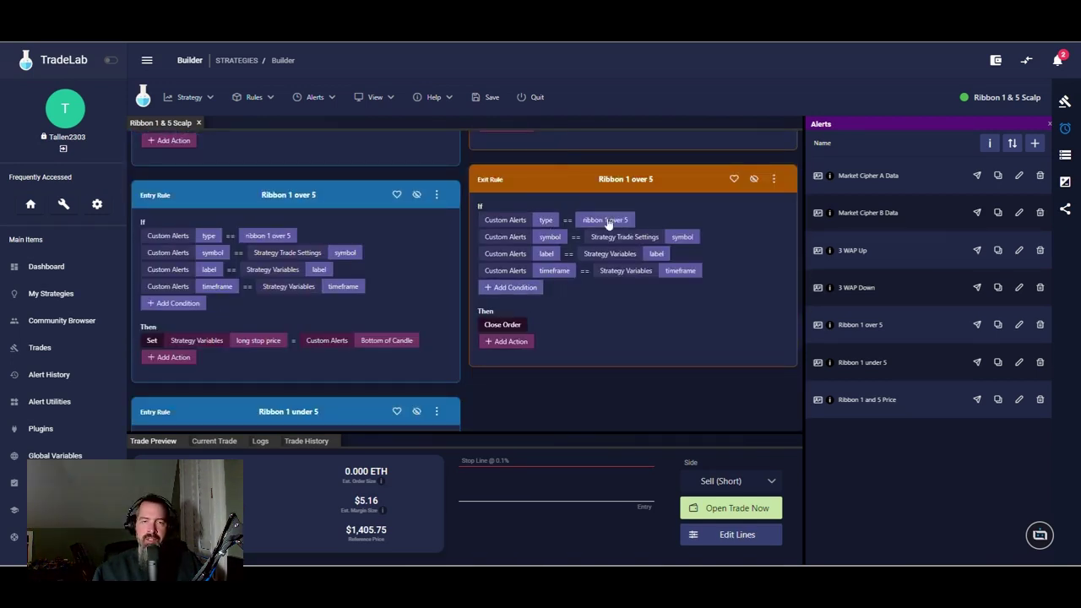
scroll(429, 328, "down", 5)
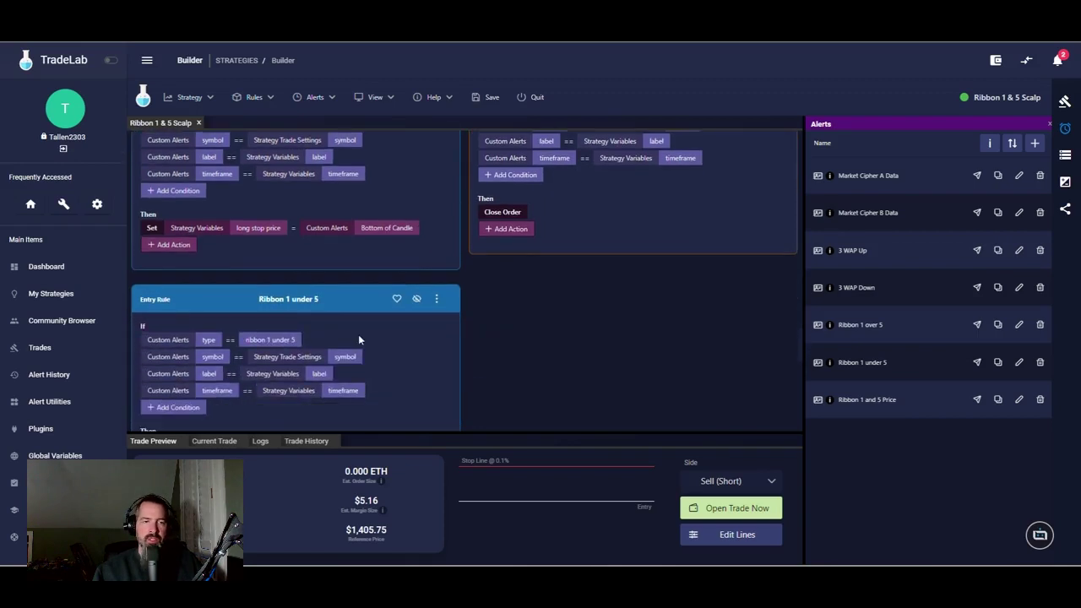
scroll(407, 367, "down", 4)
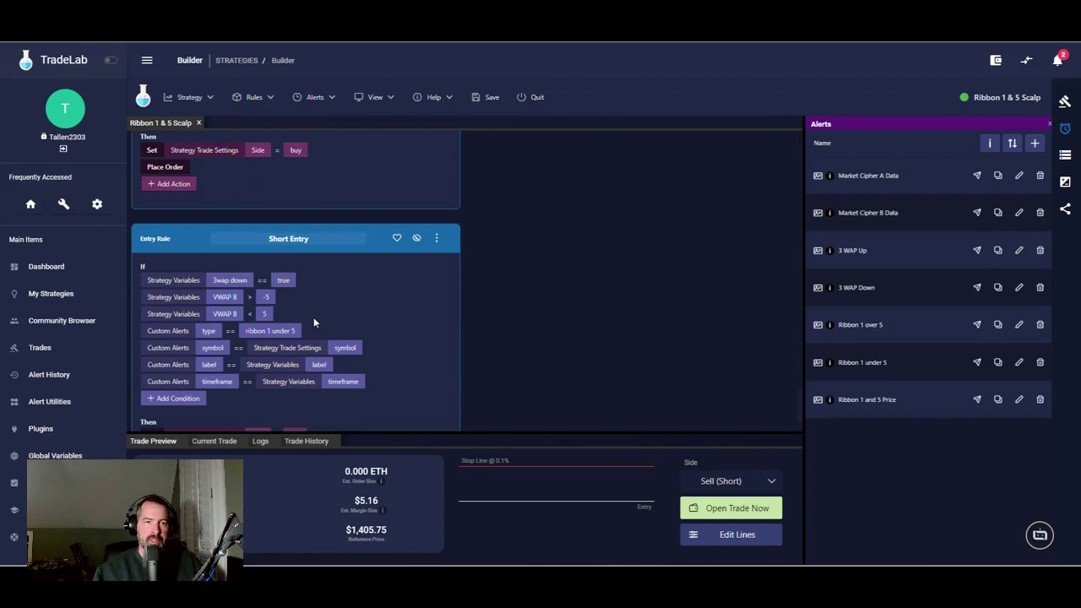
scroll(413, 313, "down", 1)
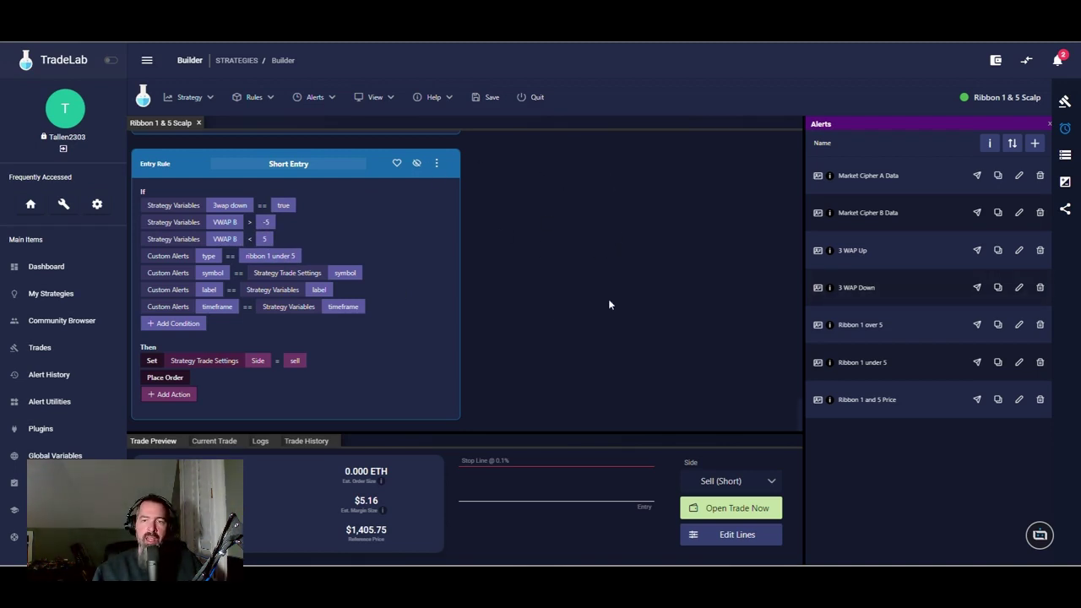
scroll(608, 299, "down", 5)
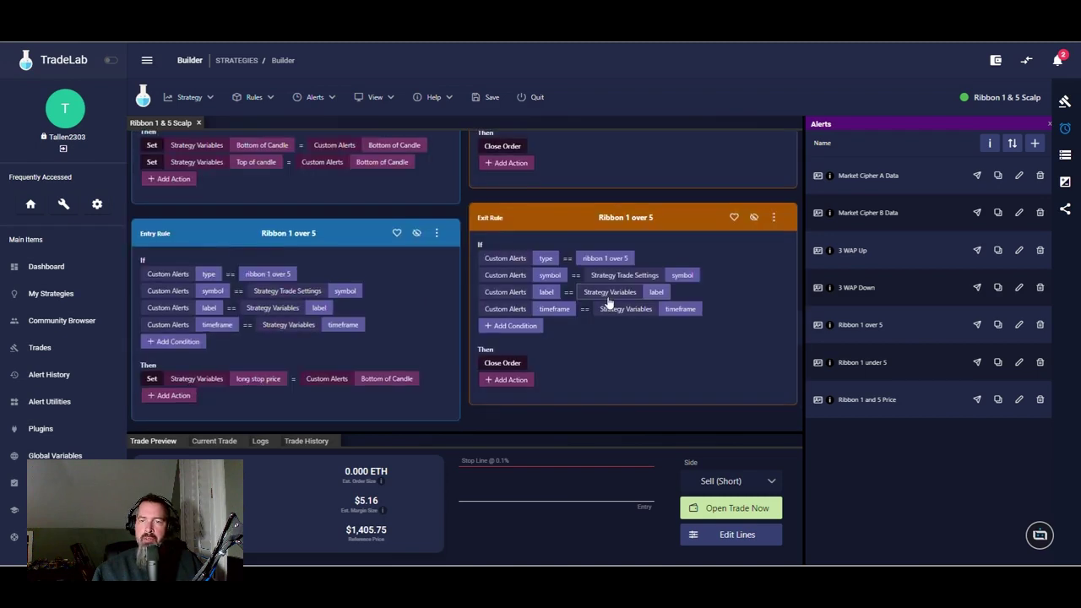
scroll(608, 299, "down", 5)
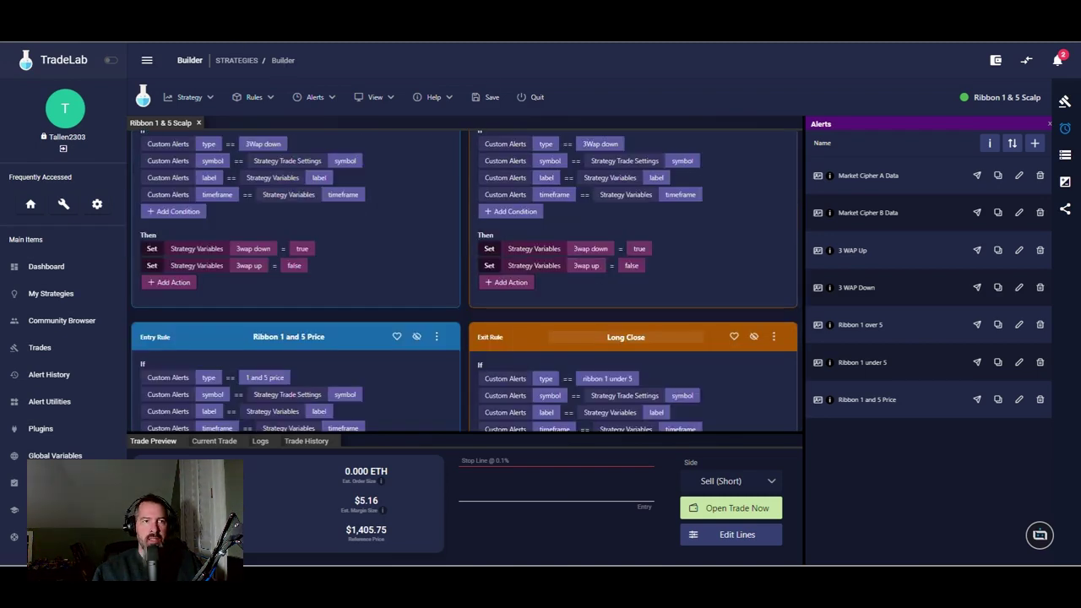
scroll(464, 260, "down", 3)
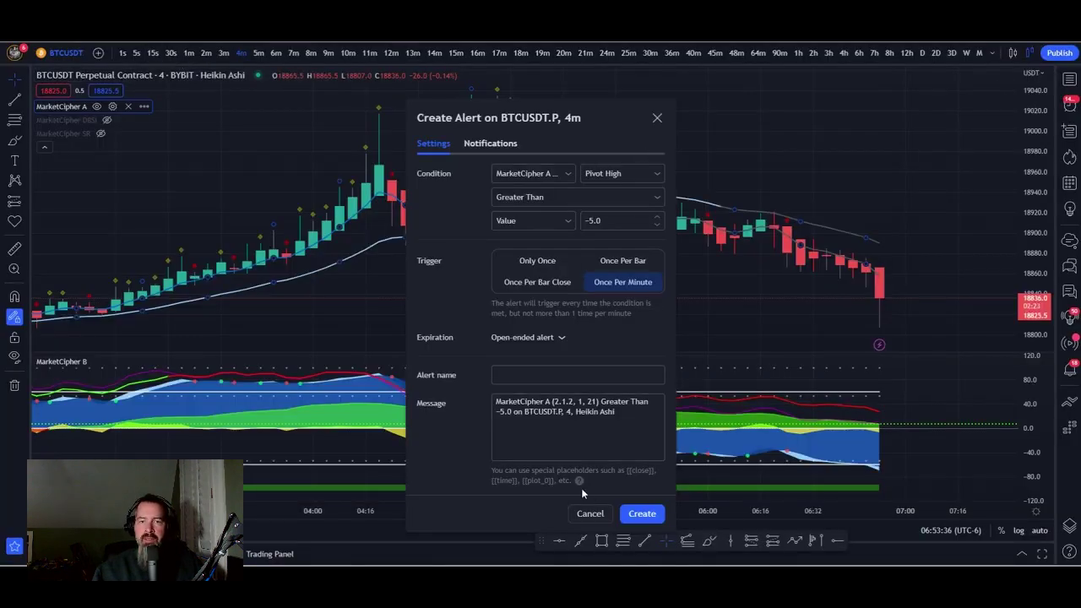
Cancel the Pivot High alert, then zoom out and shift the BTCUSDT chart left.
left_click(589, 514)
scroll(473, 287, "down", 5)
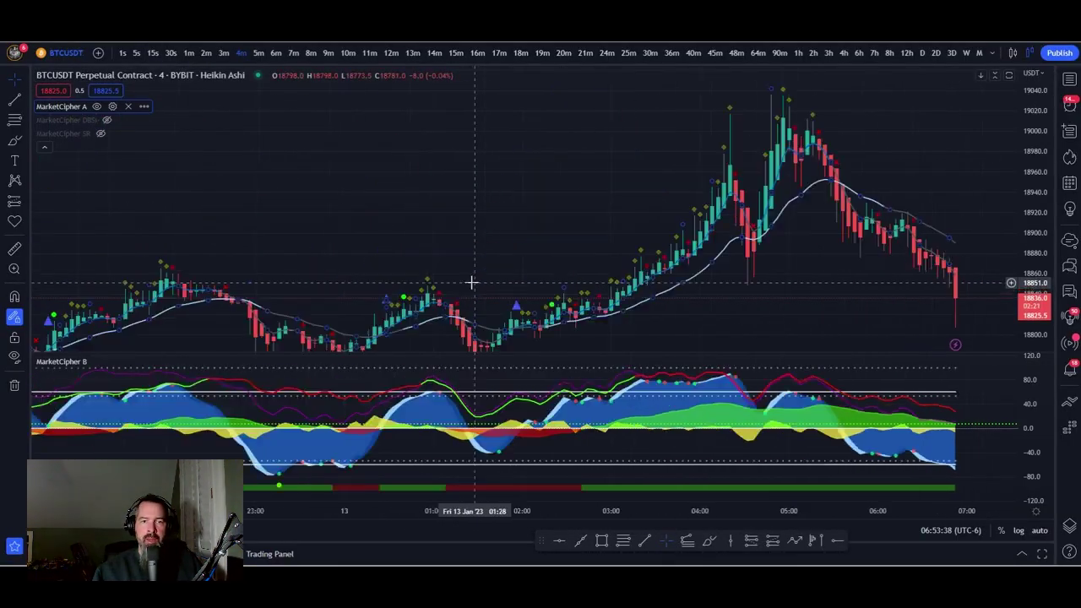
scroll(470, 288, "down", 4)
left_click_drag(687, 184, 334, 155)
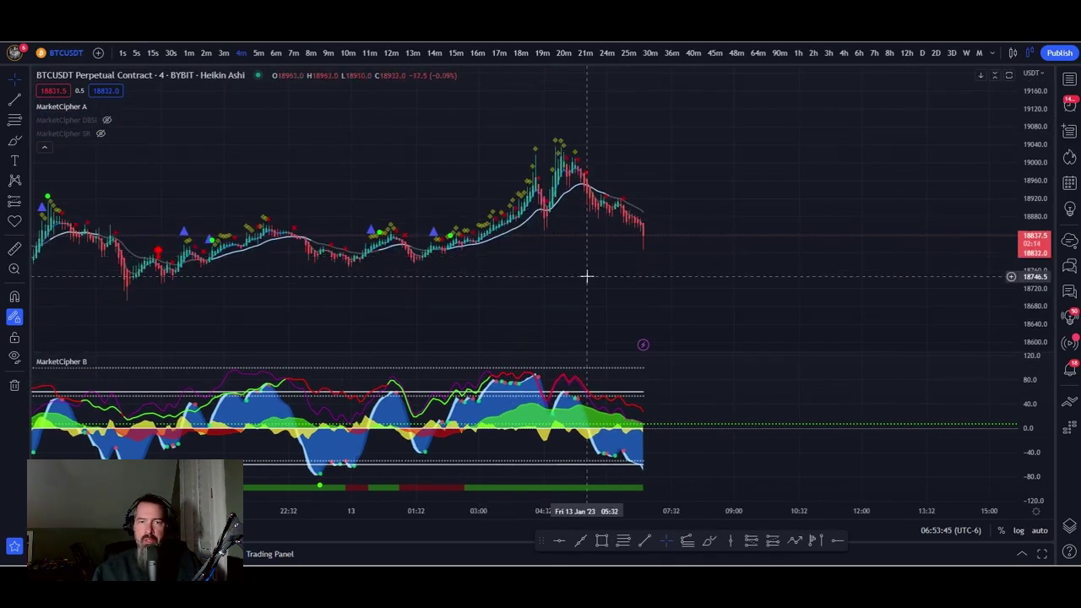